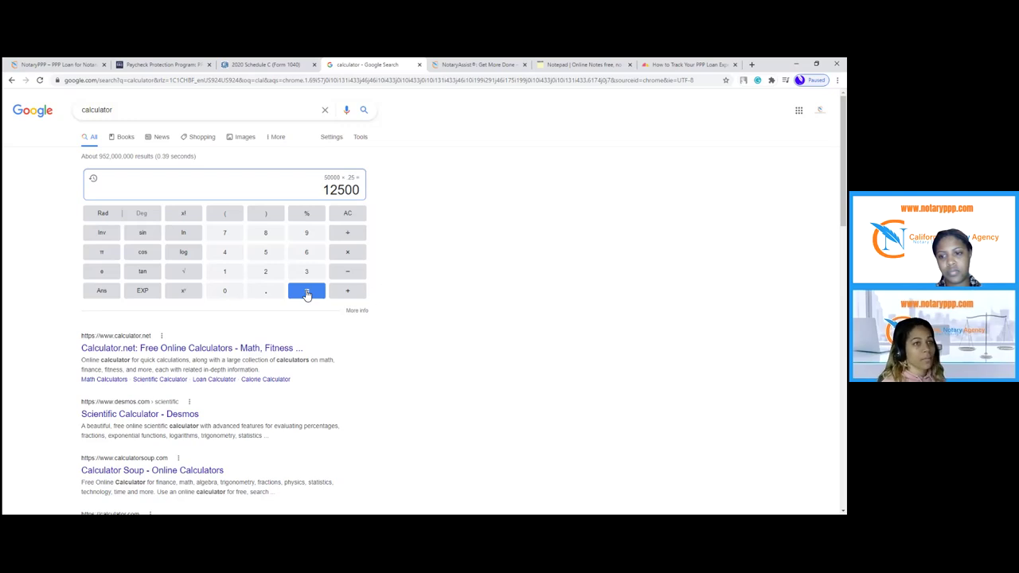
- Return to the NotaryPPP loan information tab
{"action": "left_click", "coordinate": [44, 63]}
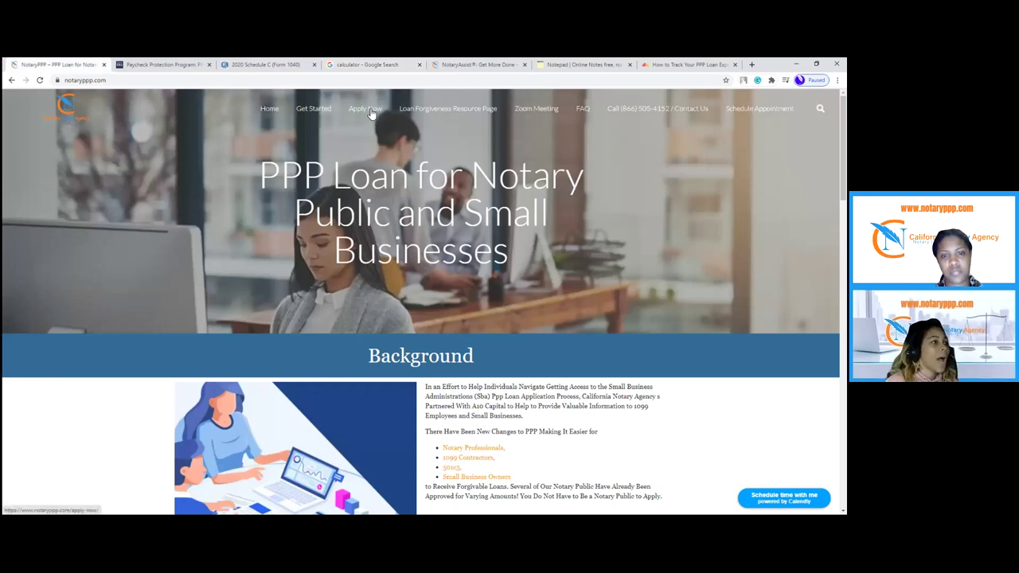
- Follow NotaryPPP's Apply Now route to the A10 Capital PPP portal's login page
{"action": "left_click", "coordinate": [370, 113]}
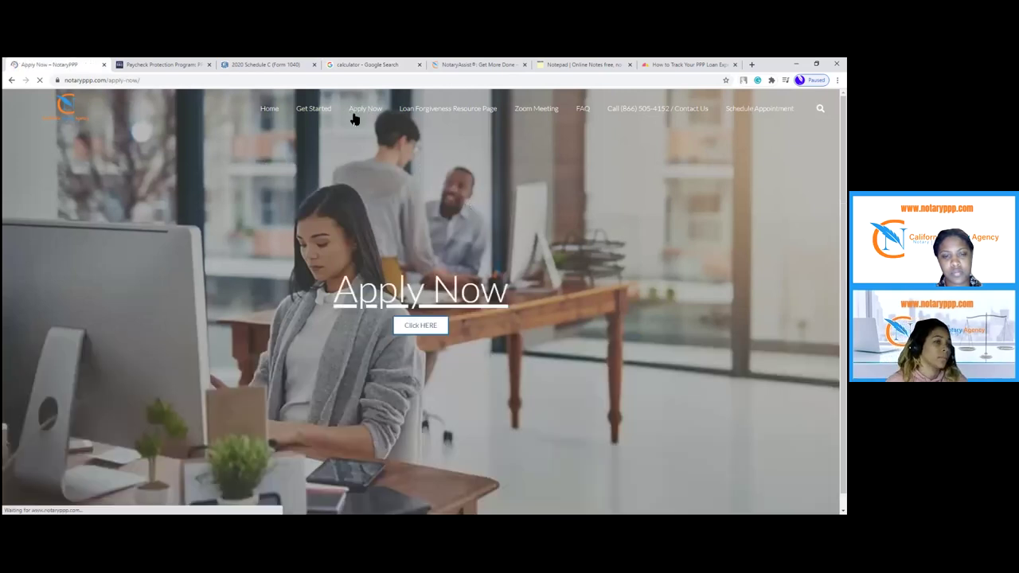
{"action": "left_click", "coordinate": [423, 312]}
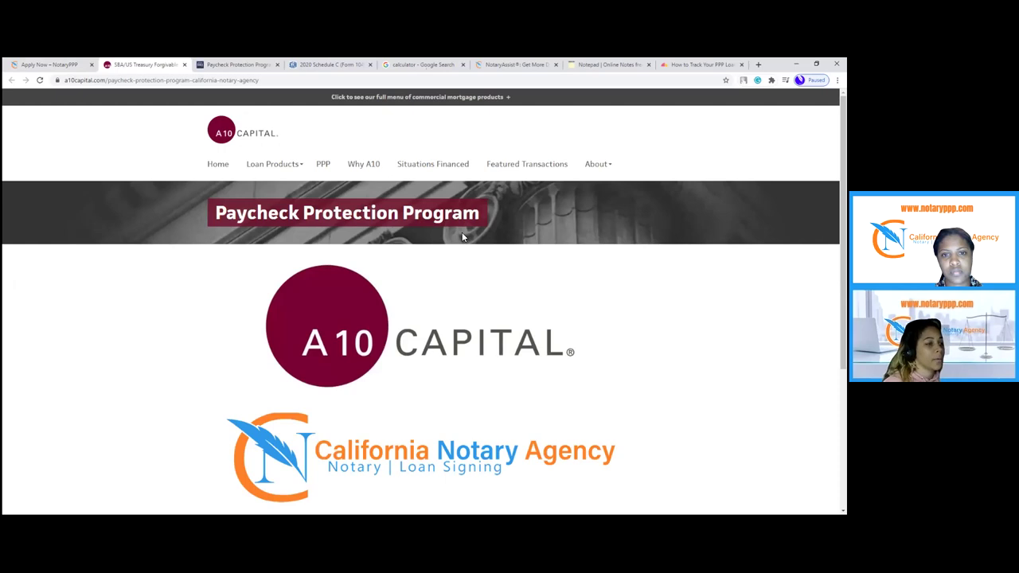
{"action": "scroll", "coordinate": [464, 239], "scroll_direction": "down", "scroll_amount": 3}
{"action": "left_click_drag", "start_coordinate": [239, 415], "coordinate": [614, 412]}
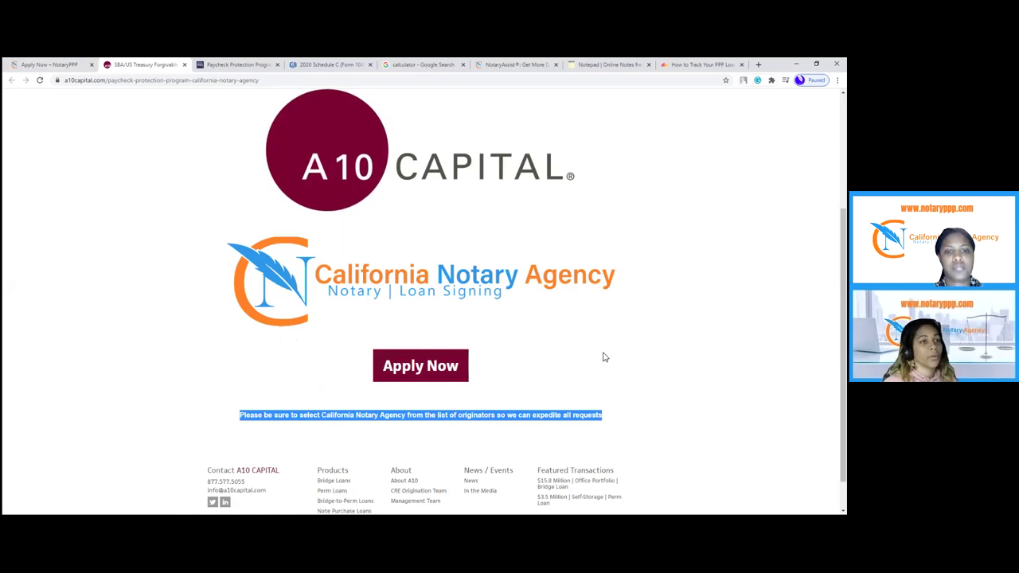
{"action": "left_click", "coordinate": [415, 370]}
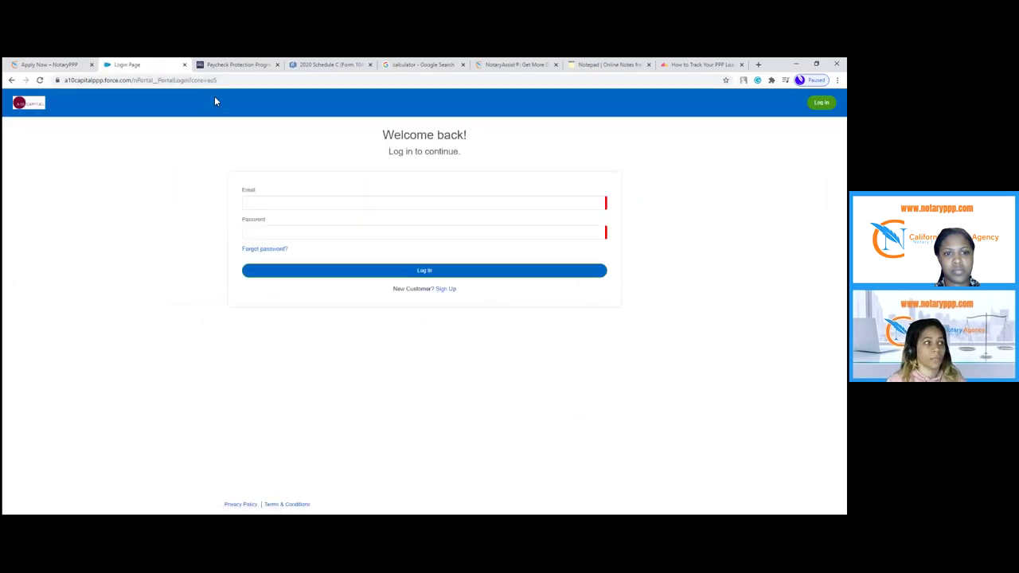
- Leave the login page and retrace NotaryPPP's Apply Now route to A10's new-customer registration
{"action": "left_click", "coordinate": [393, 202]}
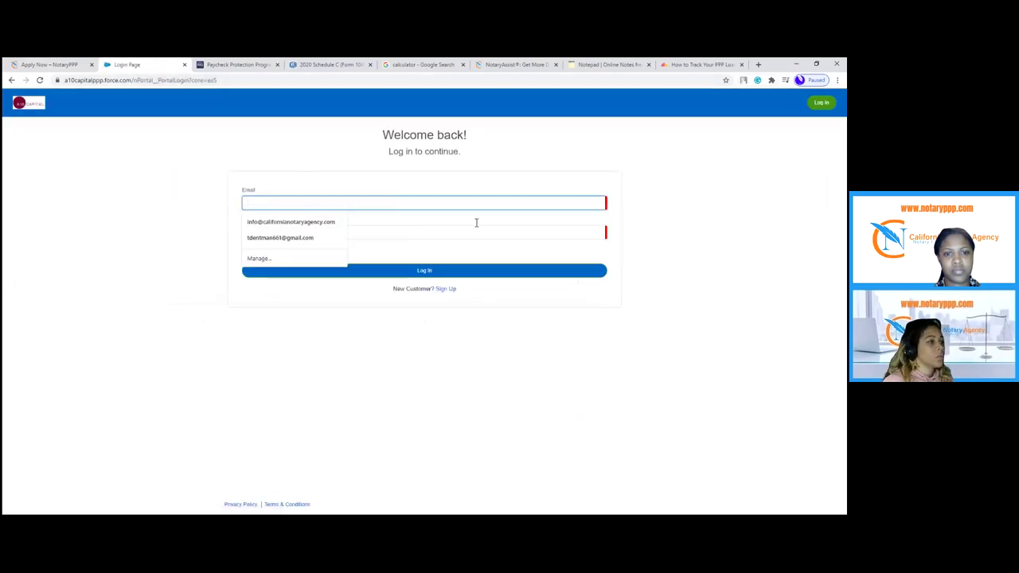
{"action": "left_click", "coordinate": [184, 65]}
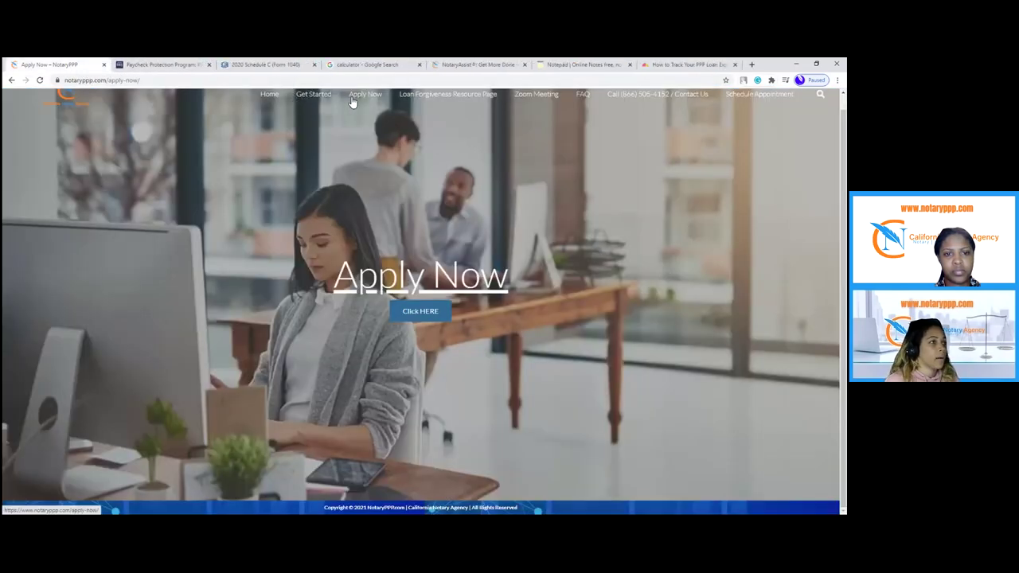
{"action": "left_click", "coordinate": [370, 100]}
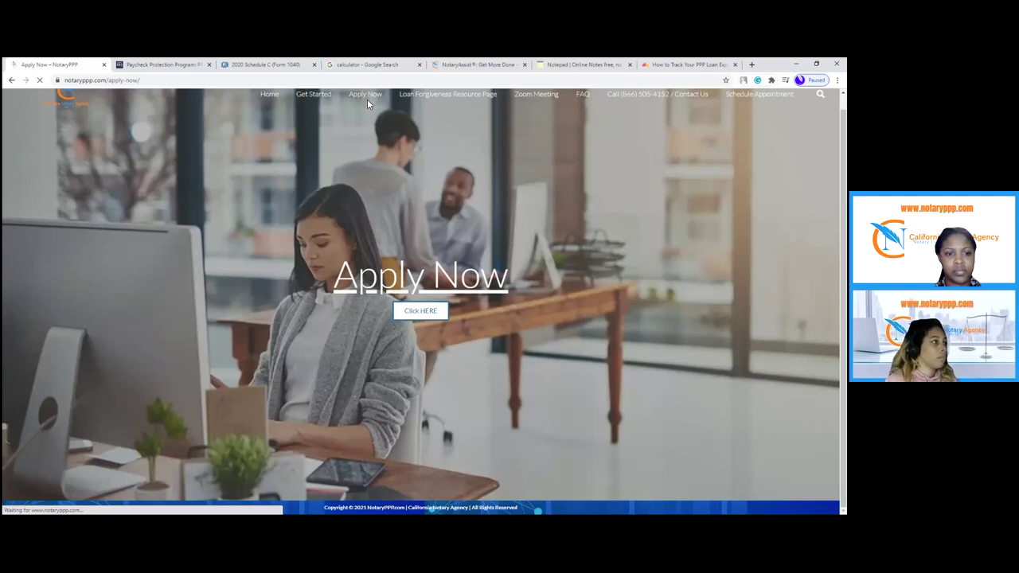
{"action": "left_click", "coordinate": [411, 324]}
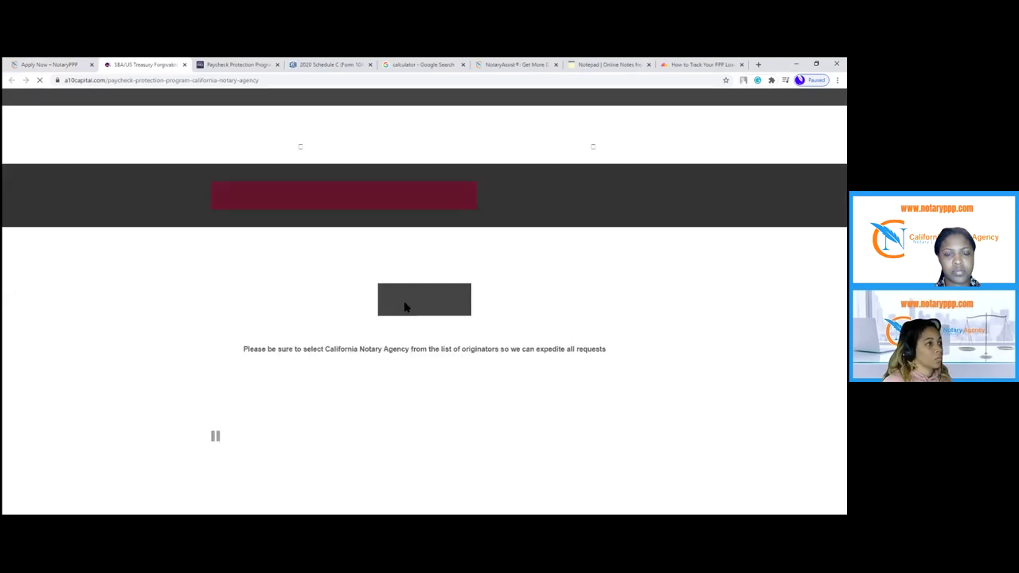
{"action": "scroll", "coordinate": [446, 358], "scroll_direction": "down", "scroll_amount": 3}
{"action": "left_click", "coordinate": [436, 360]}
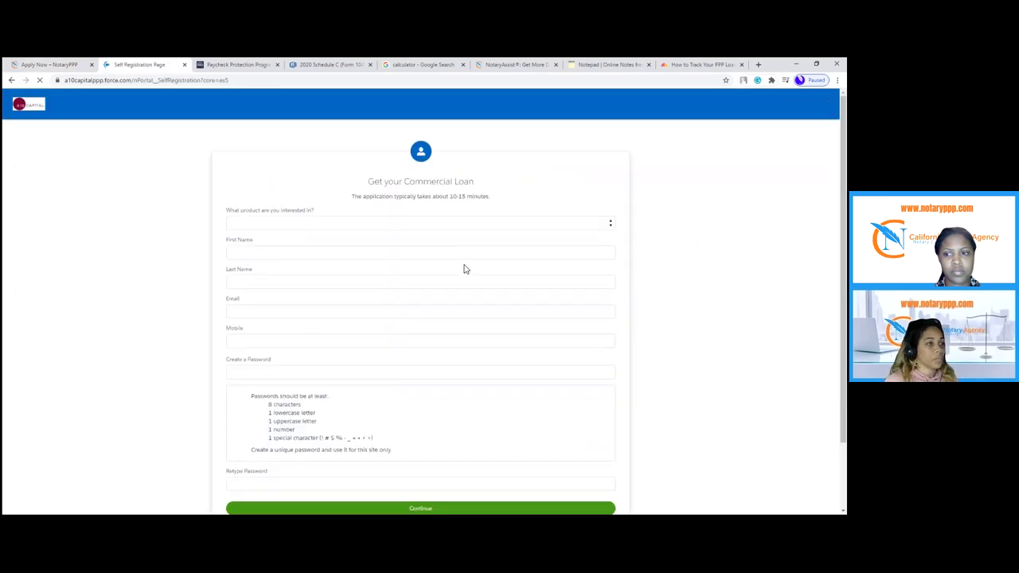
- Choose the Paycheck Protection Program 2nd Loan product and enter the applicant's first and last name
{"action": "left_click", "coordinate": [326, 223]}
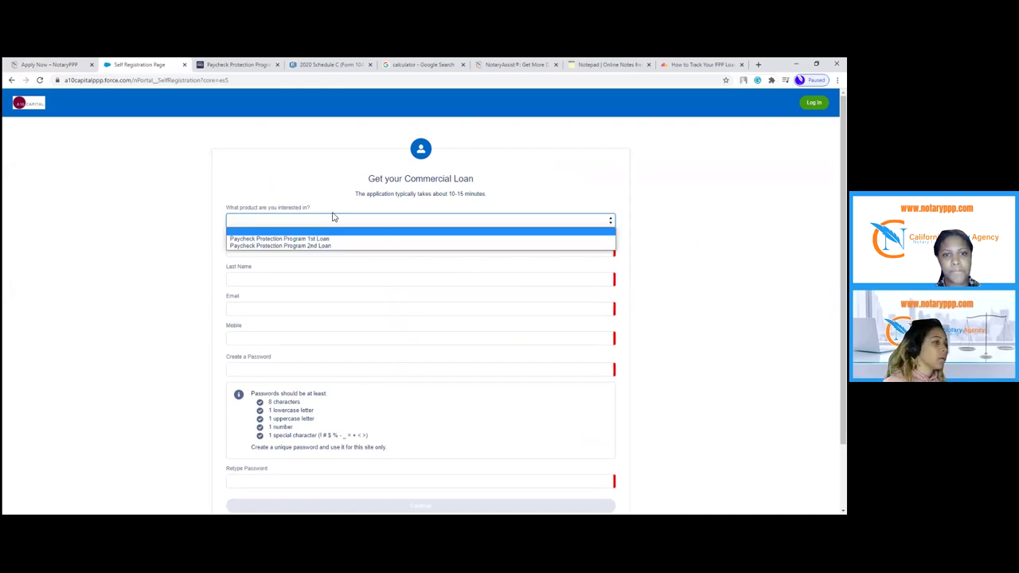
{"action": "left_click", "coordinate": [321, 246]}
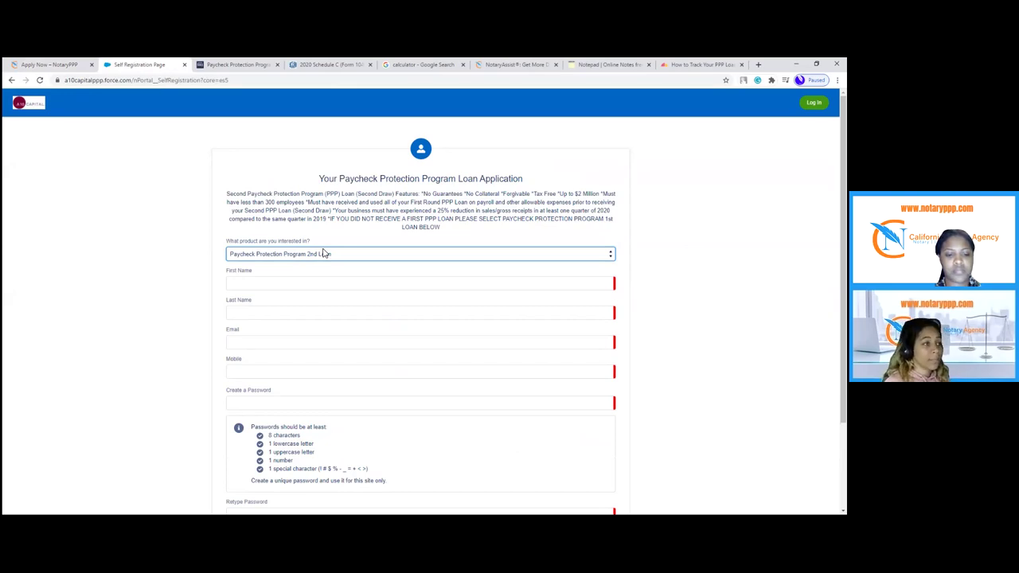
{"action": "left_click", "coordinate": [304, 282]}
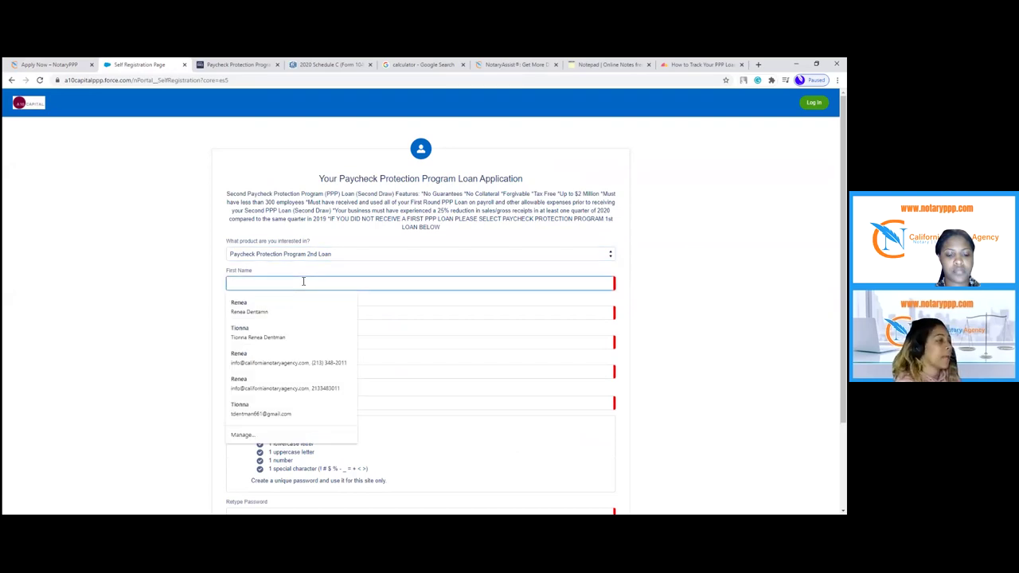
{"action": "key", "text": "Tab"}
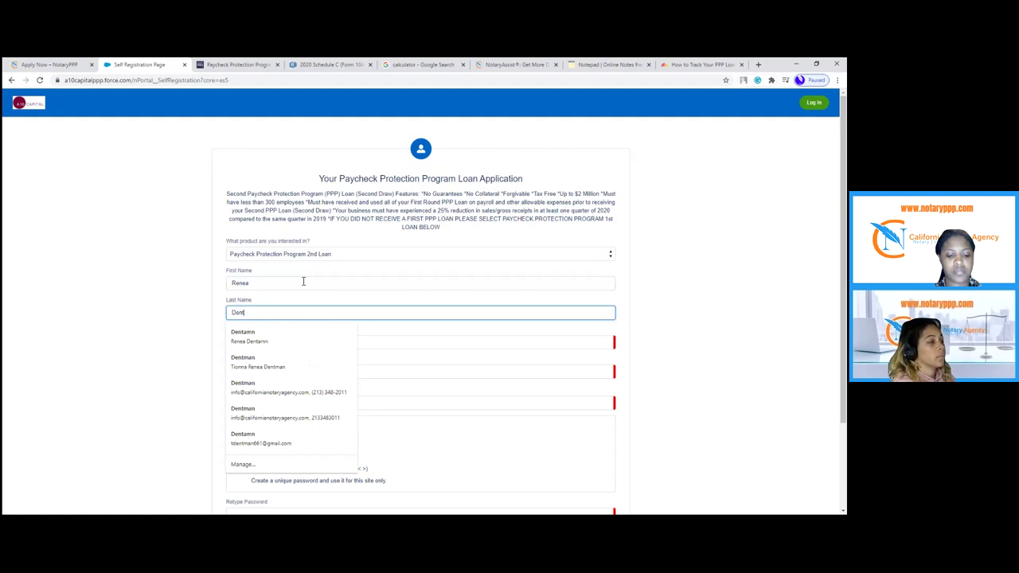
{"action": "double_click", "coordinate": [304, 282]}
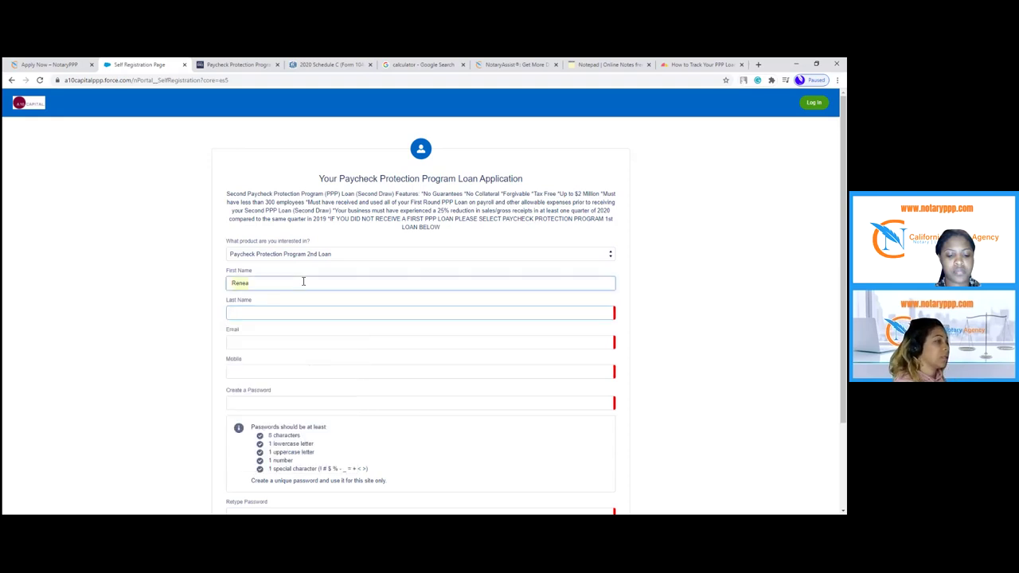
{"action": "key", "text": "BackSpace"}
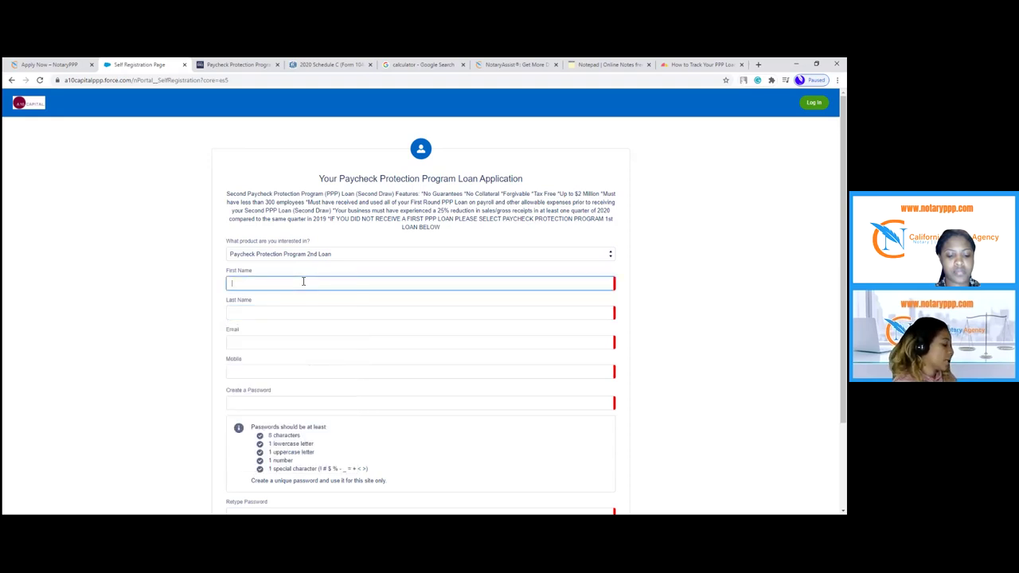
{"action": "key", "text": "Tab"}
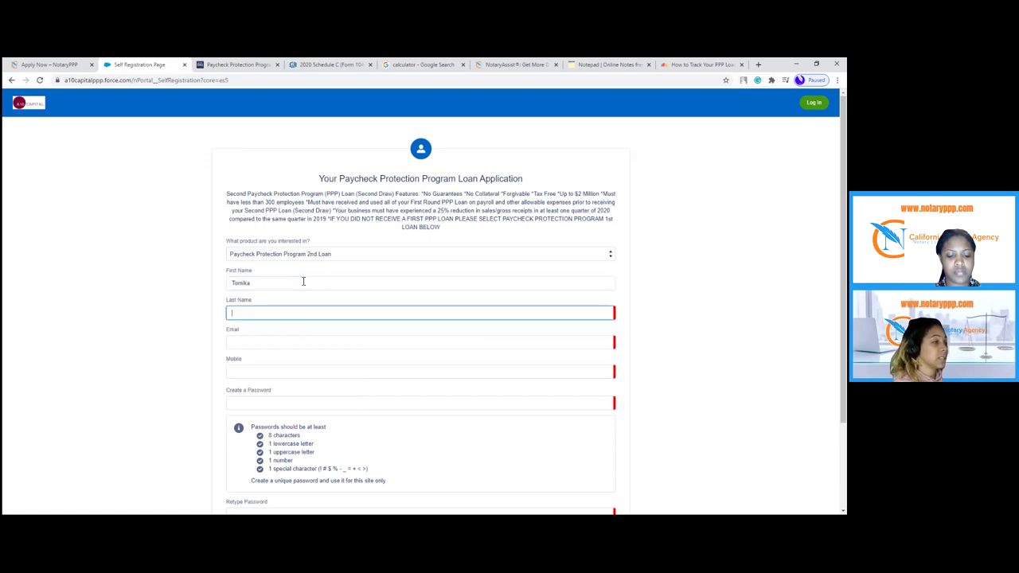
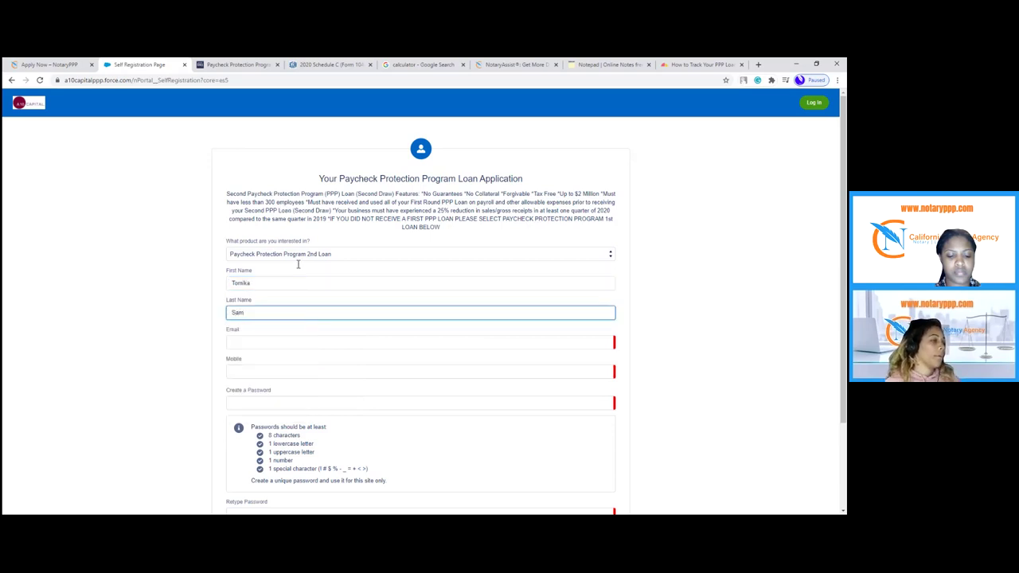
- Fill in the applicant's contact e-mail and mobile number
{"action": "left_click", "coordinate": [295, 344]}
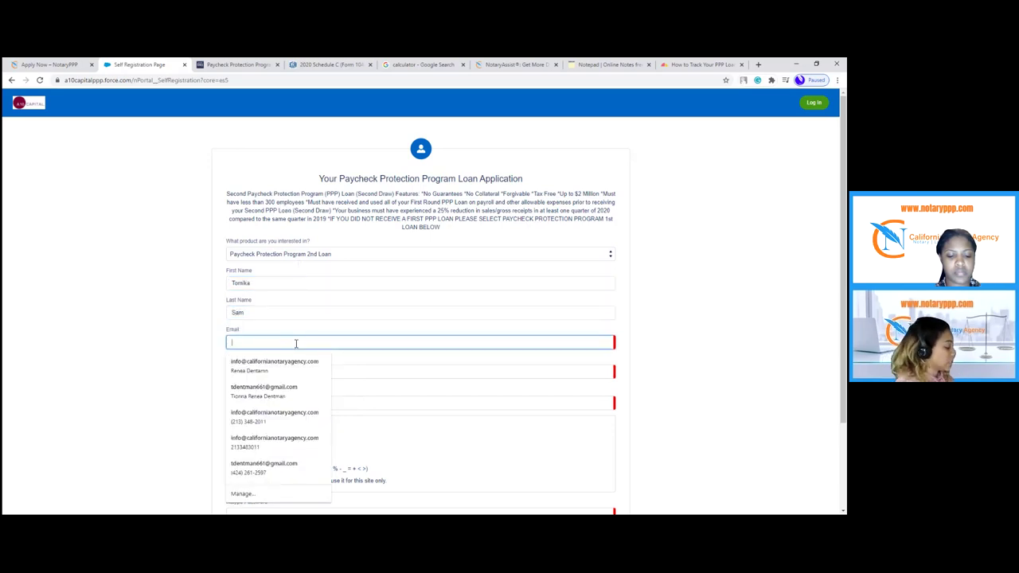
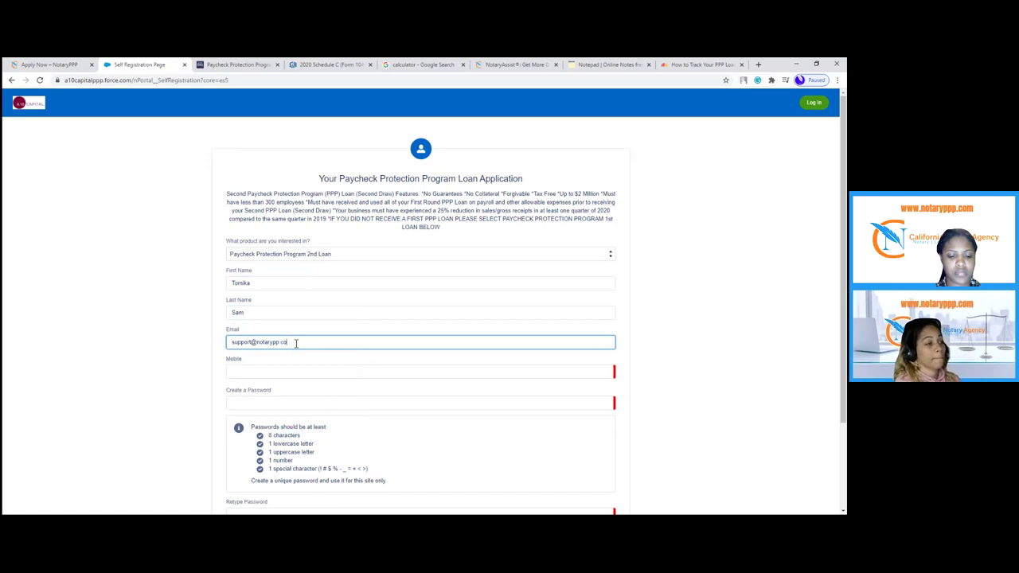
{"action": "key", "text": "Tab"}
{"action": "type", "text": "1"}
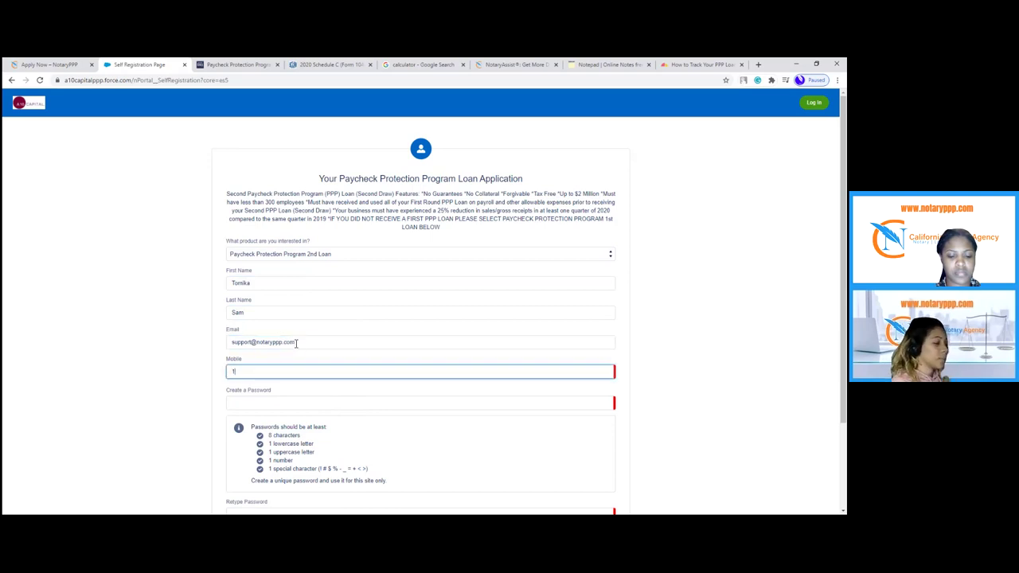
{"action": "type", "text": "2345678"}
- Enter the account password, retype it to confirm, and submit the registration
{"action": "key", "text": "Tab"}
{"action": "type", "text": "N"}
{"action": "key", "text": "BackSpace"}
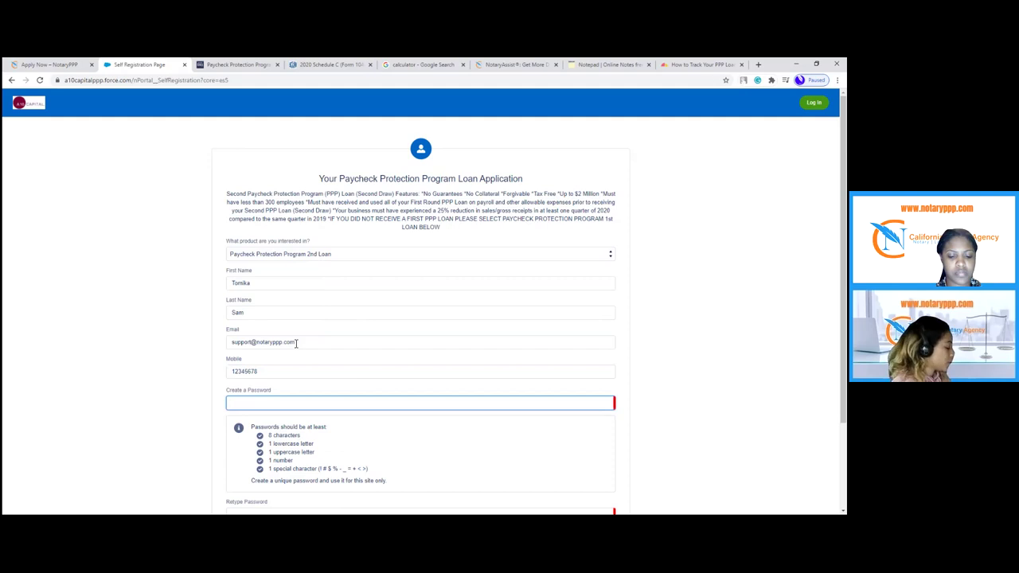
{"action": "type", "text": "Notarypp"}
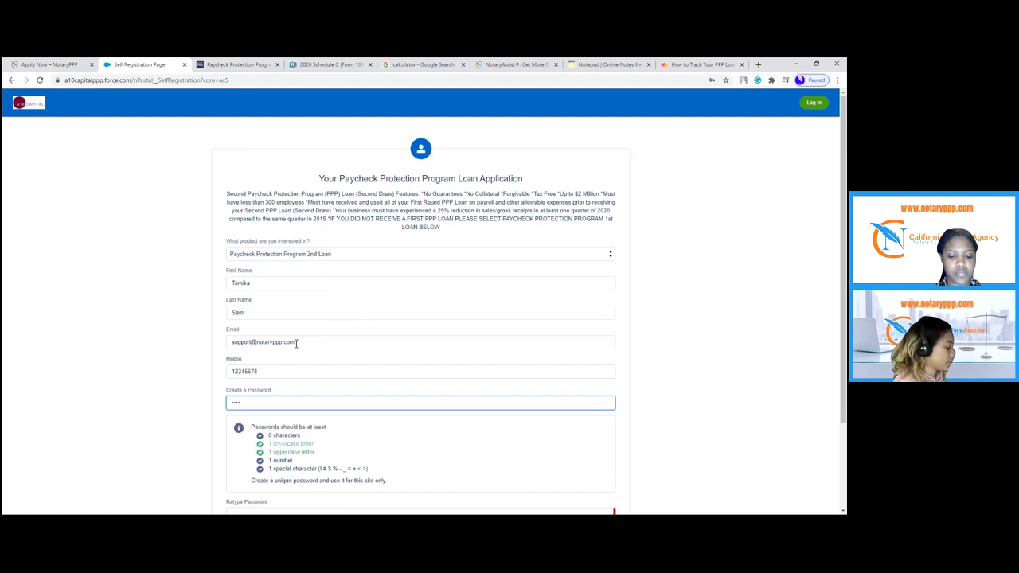
{"action": "type", "text": "p@123"}
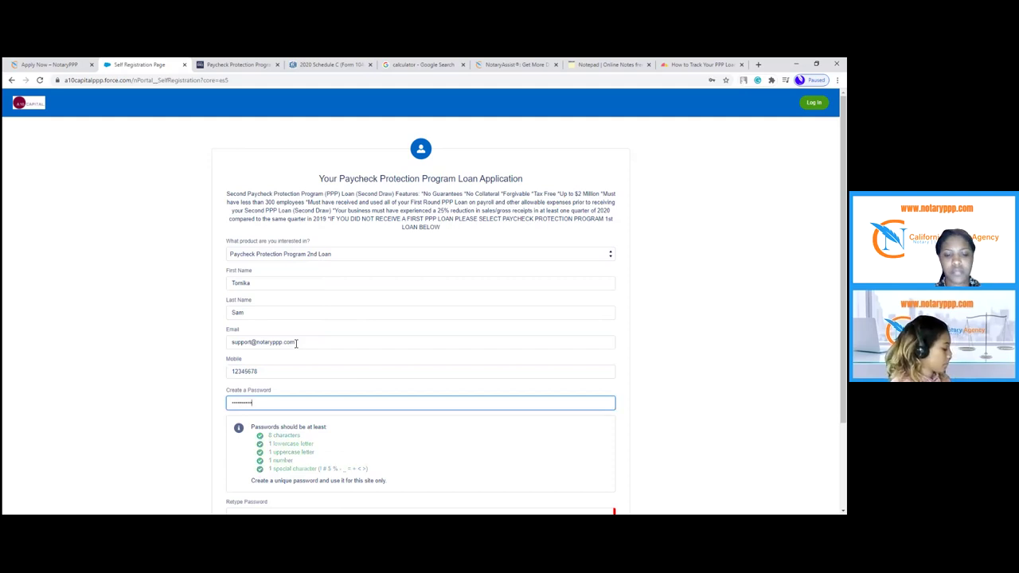
{"action": "key", "text": "Tab"}
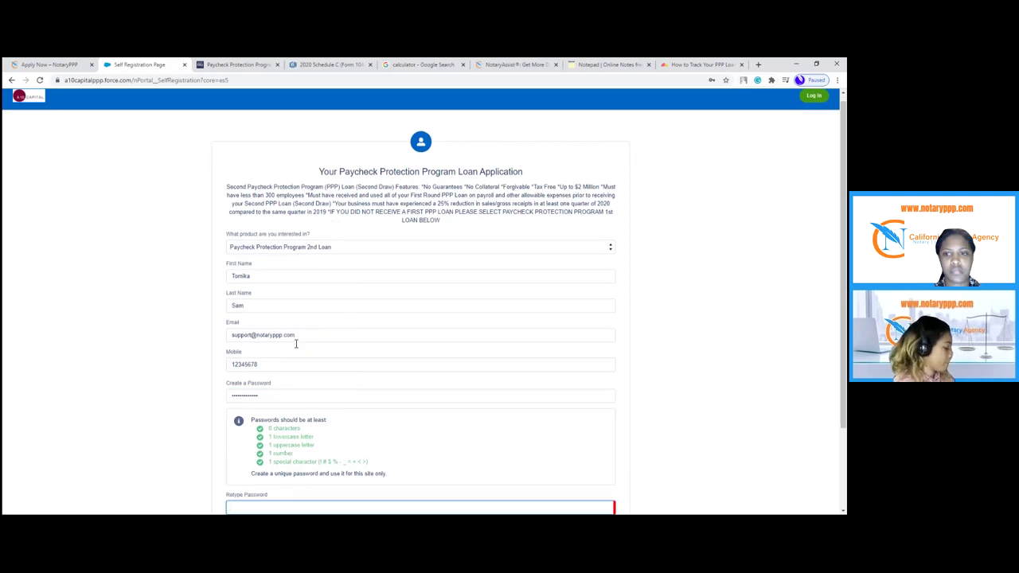
{"action": "type", "text": "Notarypp"}
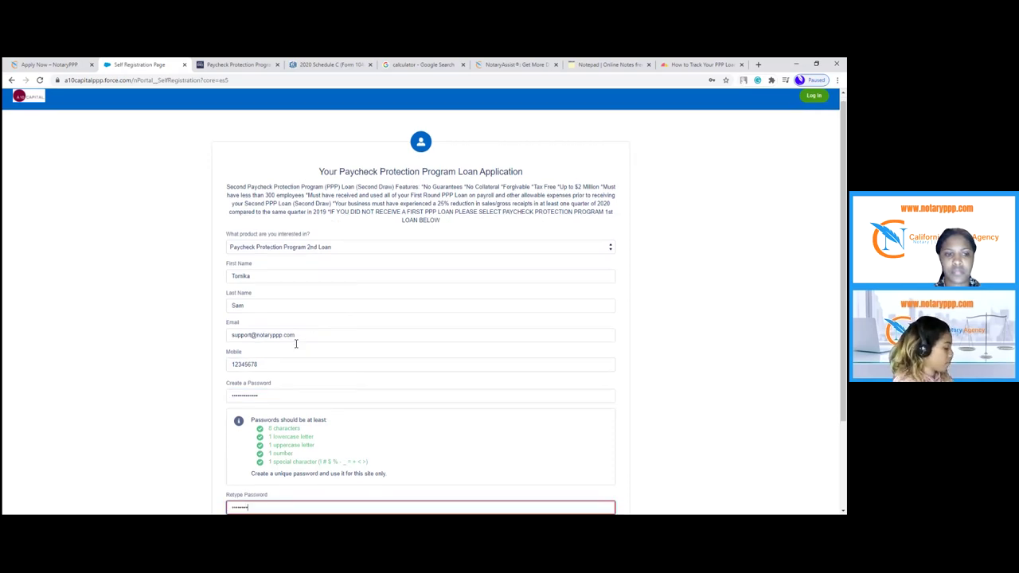
{"action": "type", "text": "p1"}
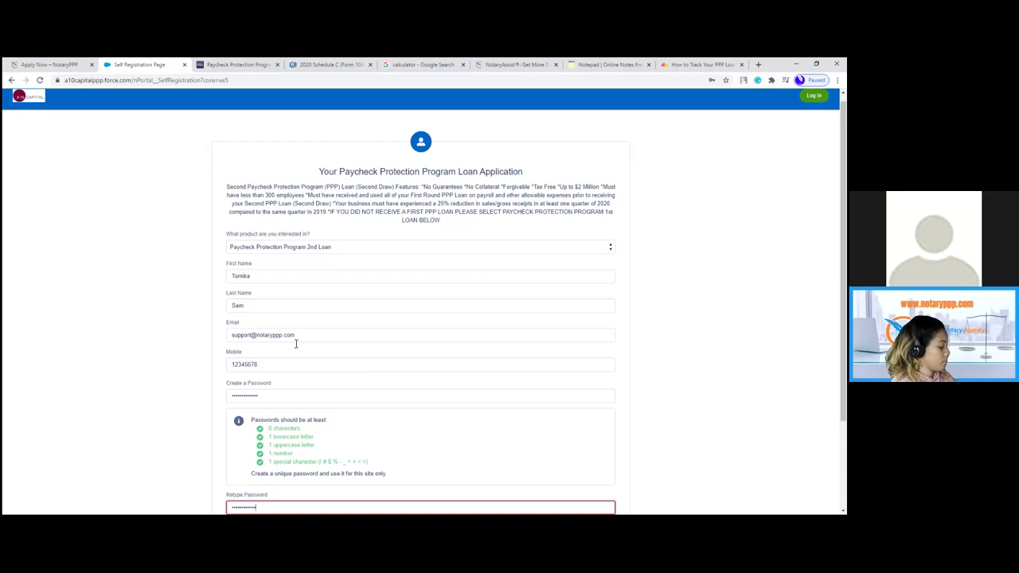
{"action": "type", "text": "!"}
{"action": "scroll", "coordinate": [340, 318], "scroll_direction": "down", "scroll_amount": 2}
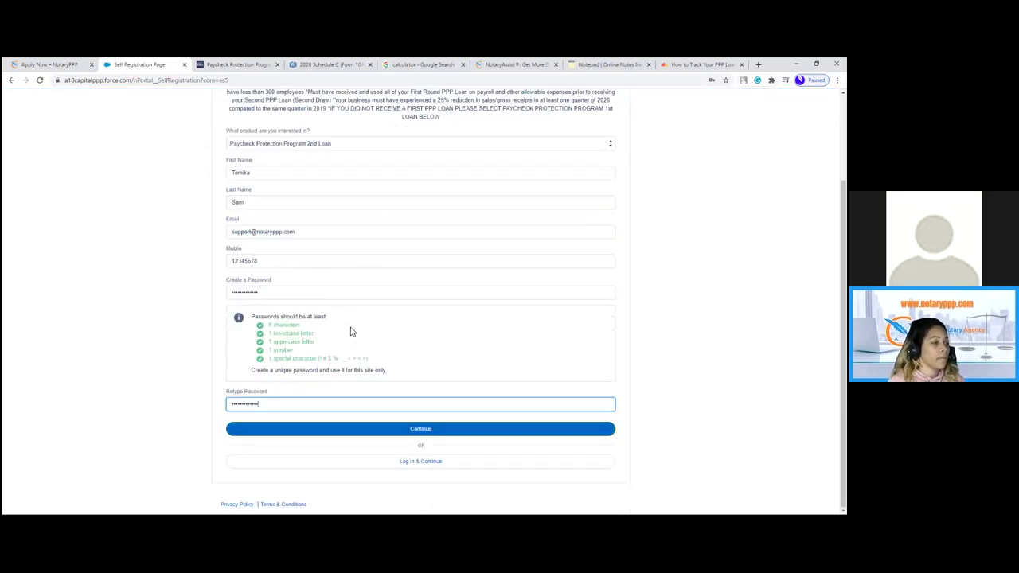
{"action": "left_click", "coordinate": [399, 430]}
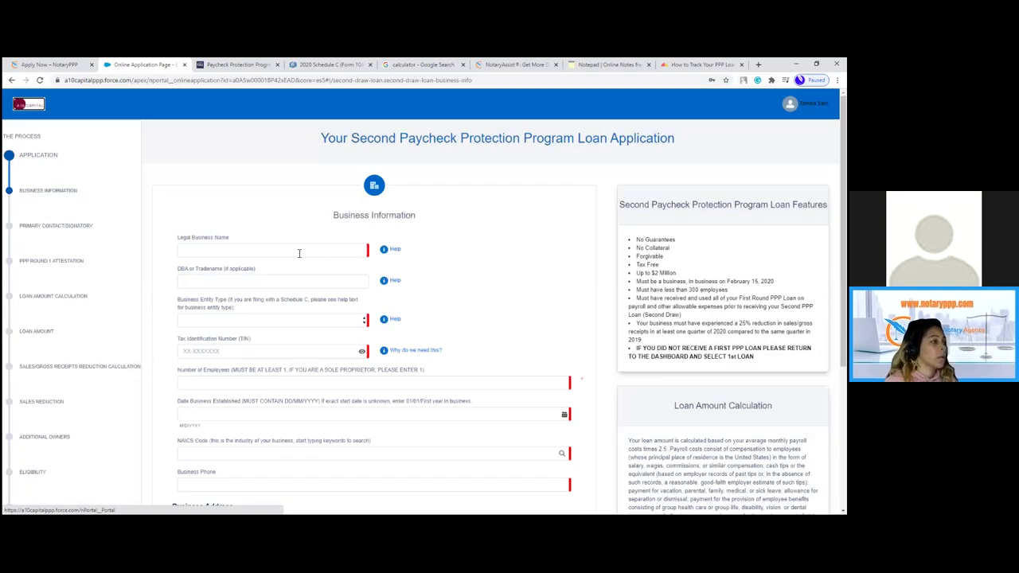
- Type 'ABC Company' into the Legal Business Name field
{"action": "left_click", "coordinate": [299, 252]}
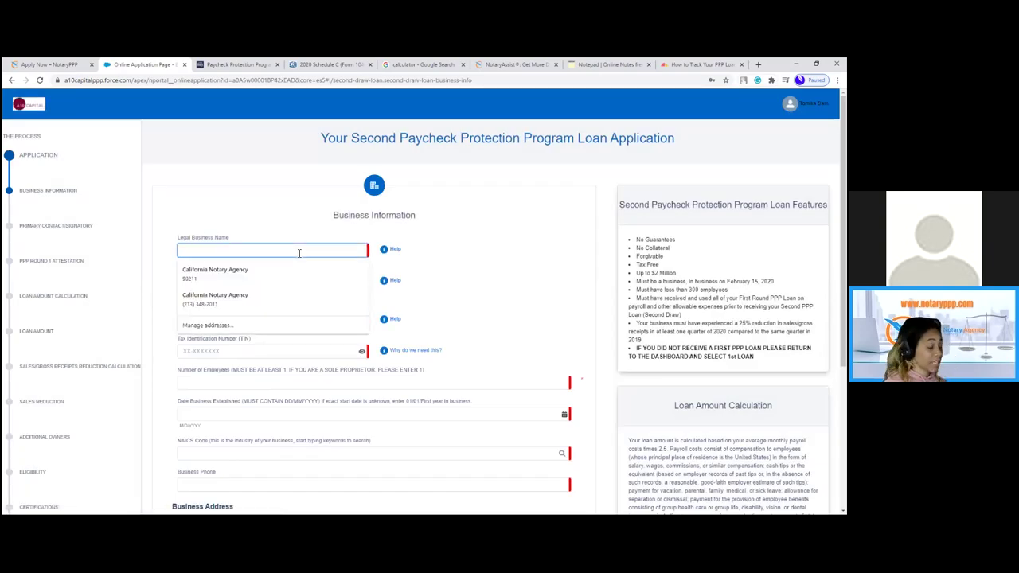
{"action": "left_click", "coordinate": [220, 196]}
{"action": "left_click", "coordinate": [219, 248]}
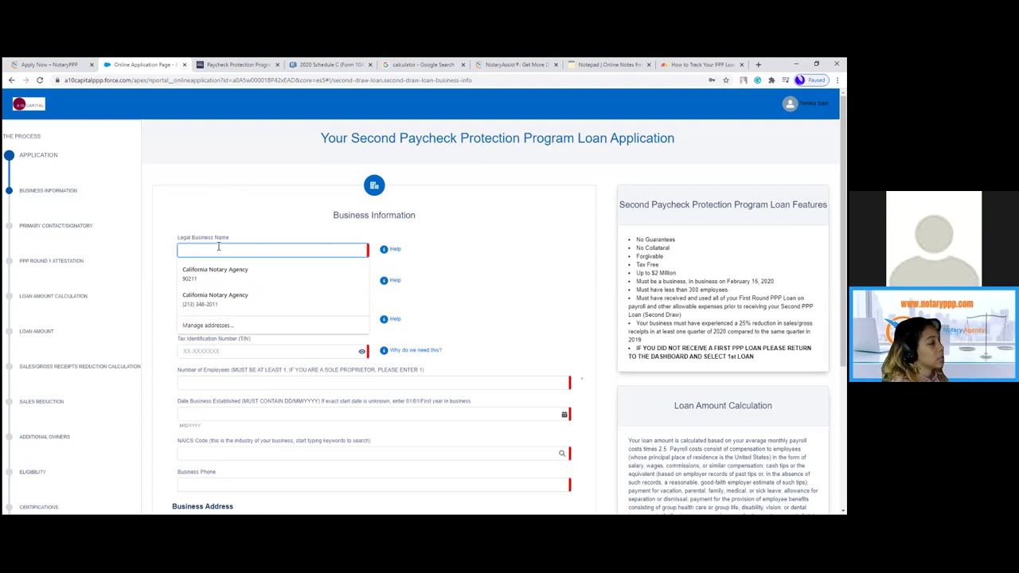
{"action": "type", "text": "ABC CORP"}
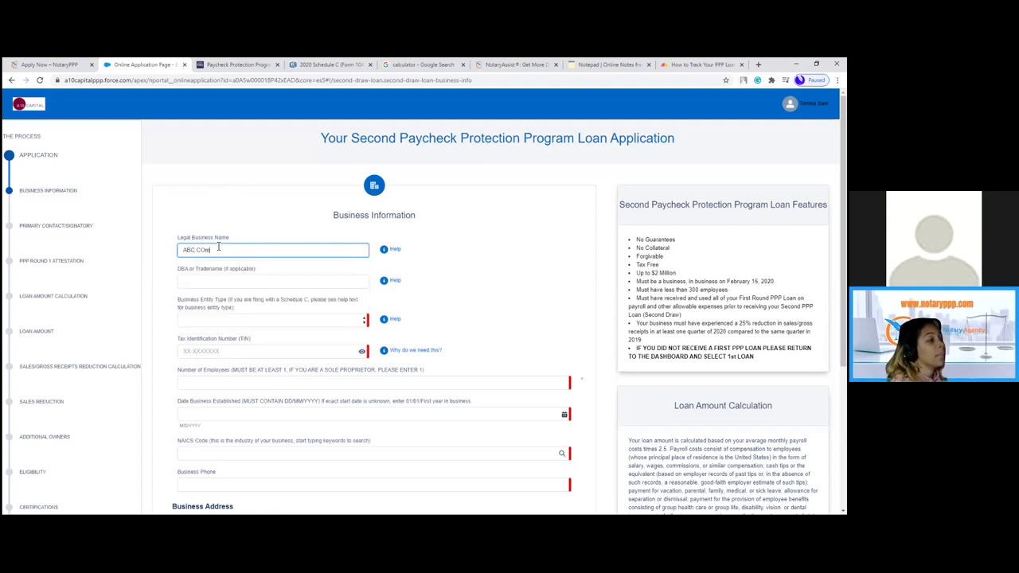
{"action": "key", "text": "BackSpace"}
{"action": "key", "text": "BackSpace"}
{"action": "key", "text": "BackSpace"}
{"action": "type", "text": "omp"}
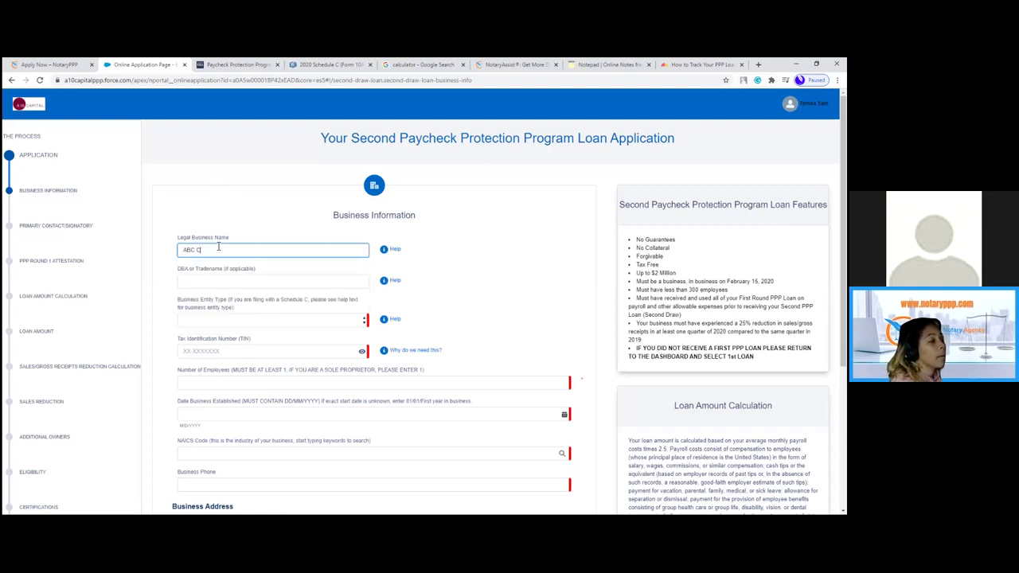
{"action": "type", "text": "any"}
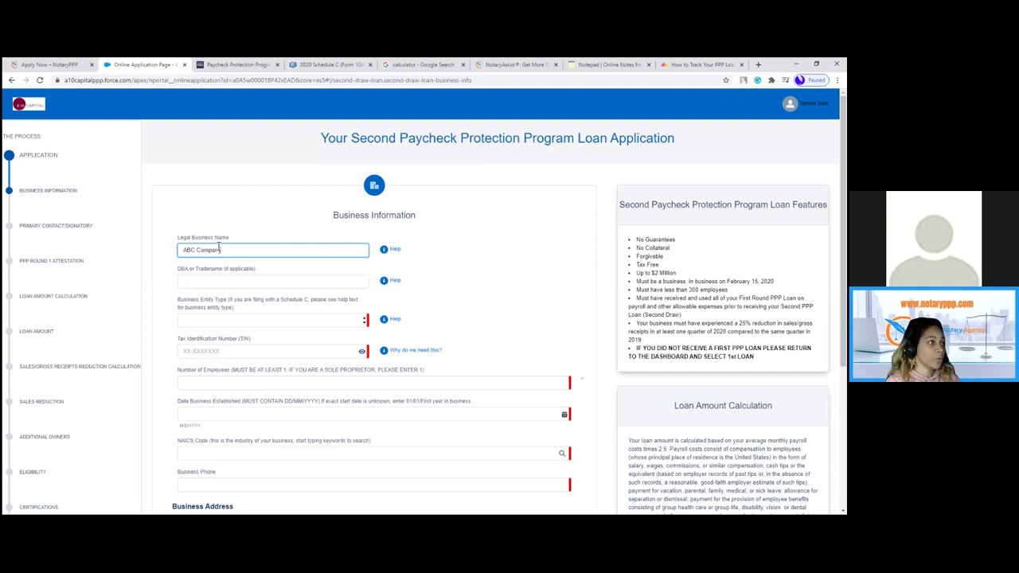
- Erase the business name on Schedule C line C, then return to the application
{"action": "left_click", "coordinate": [307, 66]}
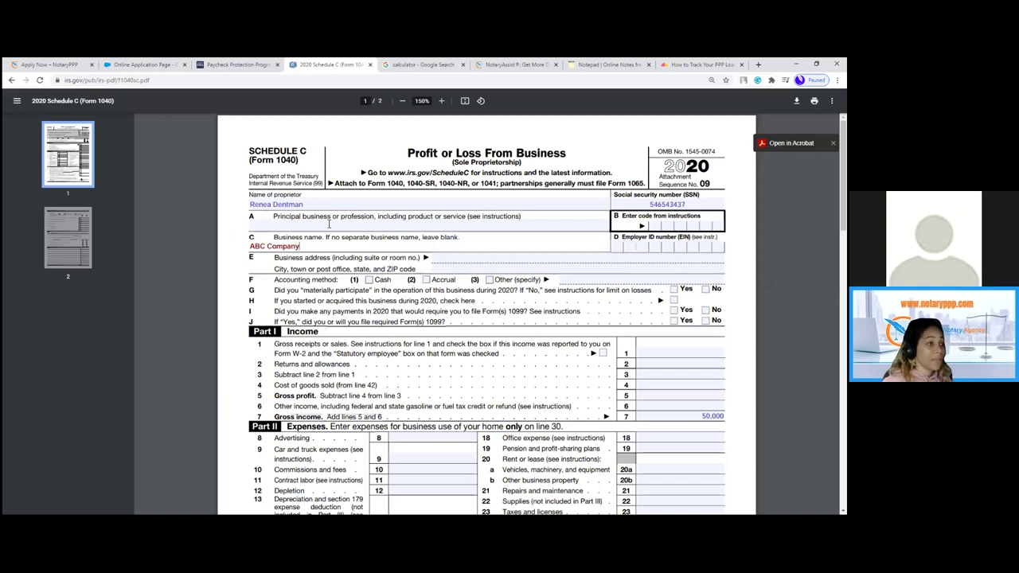
{"action": "key", "text": "BackSpace"}
{"action": "key", "text": "BackSpace"}
{"action": "key", "text": "BackSpace"}
{"action": "key", "text": "BackSpace"}
{"action": "key", "text": "BackSpace"}
{"action": "key", "text": "BackSpace"}
{"action": "key", "text": "BackSpace"}
{"action": "key", "text": "BackSpace"}
{"action": "key", "text": "BackSpace"}
{"action": "key", "text": "BackSpace"}
{"action": "key", "text": "BackSpace"}
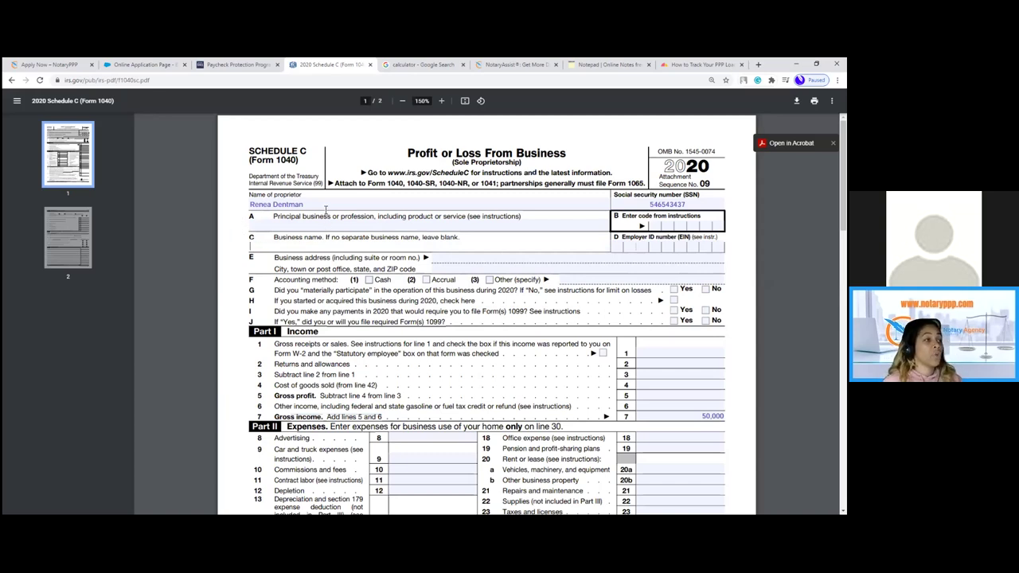
{"action": "left_click", "coordinate": [303, 206]}
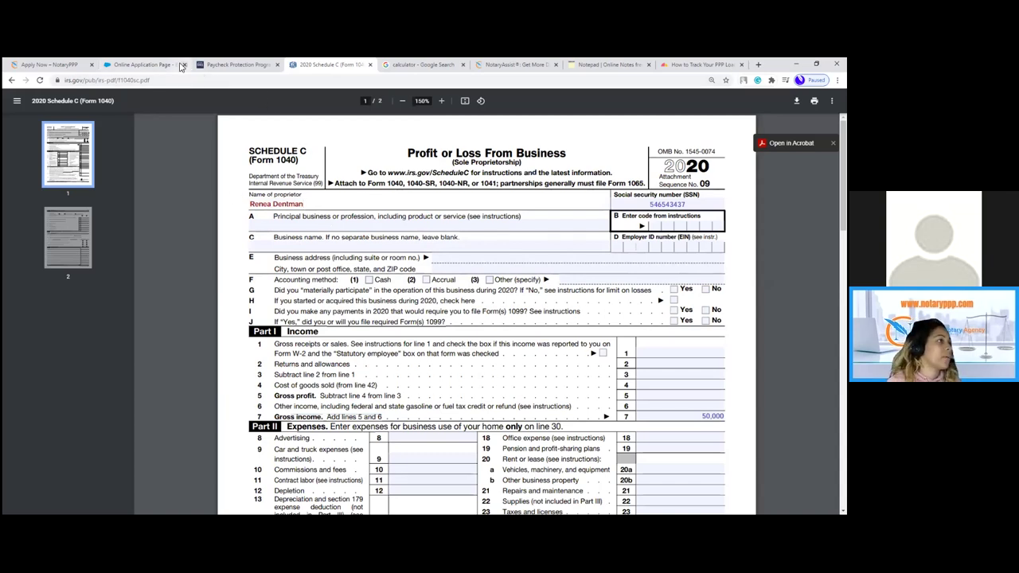
{"action": "left_click", "coordinate": [153, 65]}
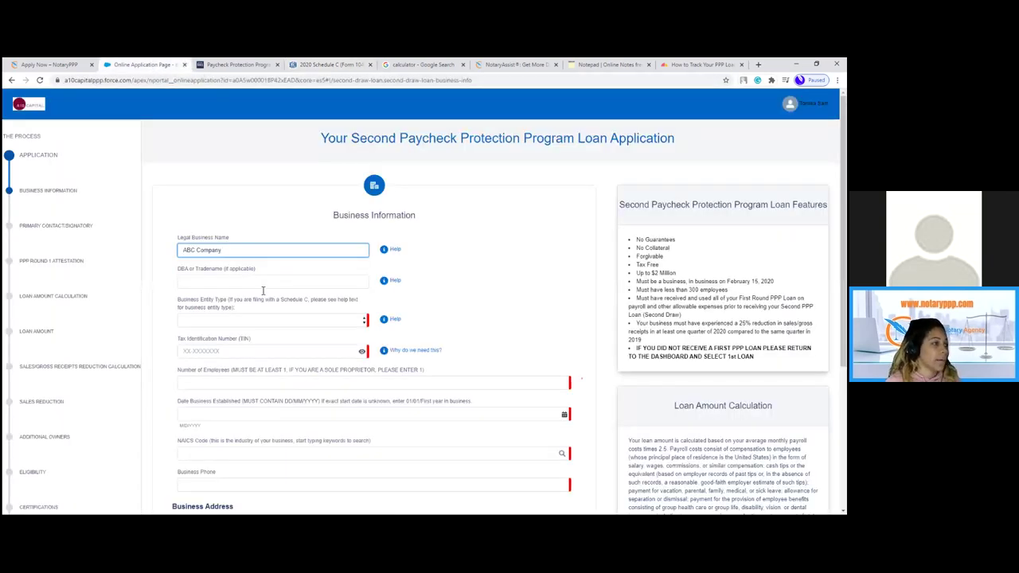
- Set the business entity type to Sole Proprietorship and enter the tax identification number
{"action": "left_click", "coordinate": [256, 321]}
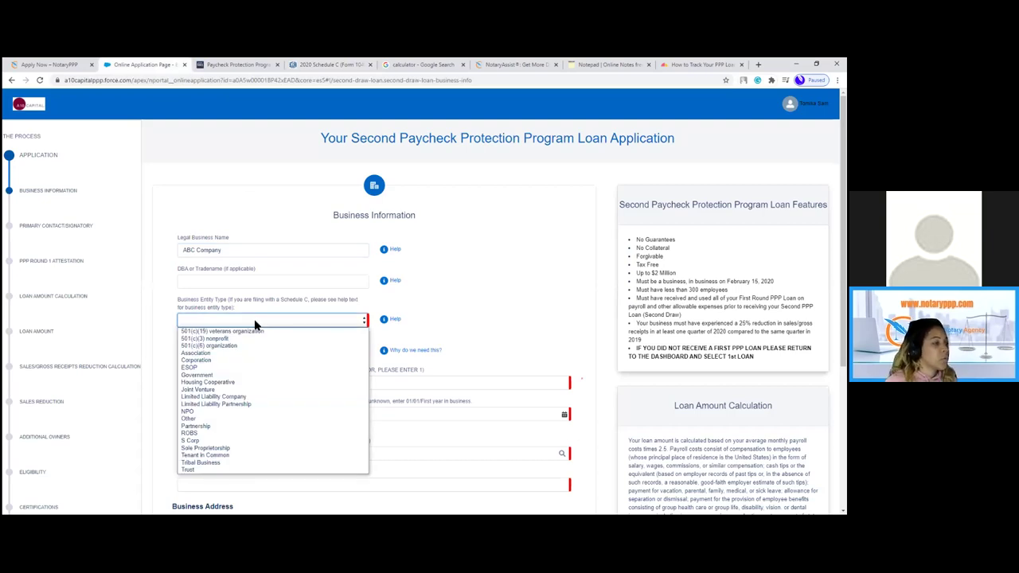
{"action": "left_click", "coordinate": [238, 450]}
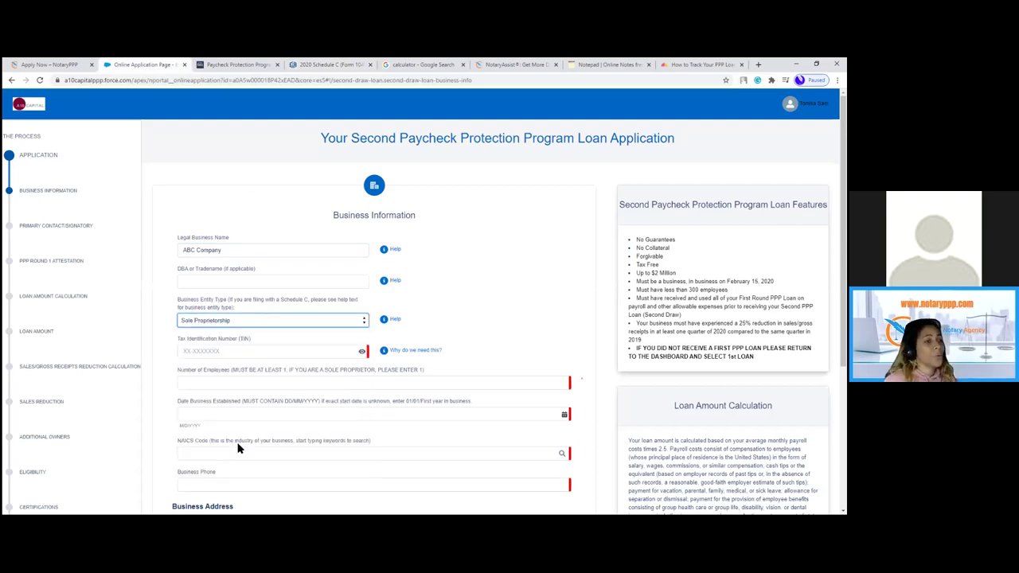
{"action": "scroll", "coordinate": [255, 191], "scroll_direction": "down", "scroll_amount": 3}
{"action": "left_click", "coordinate": [225, 176]}
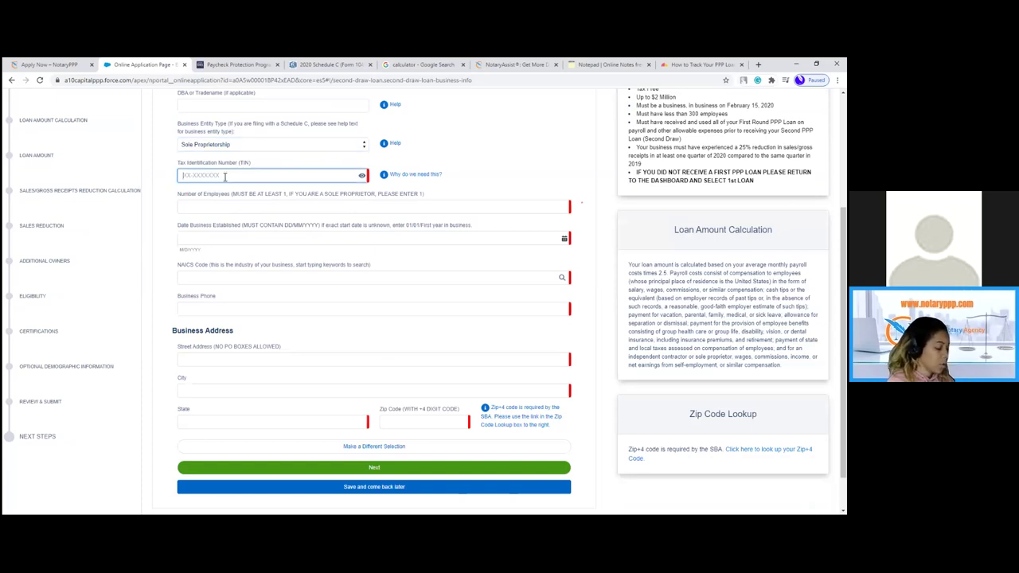
{"action": "type", "text": "1"}
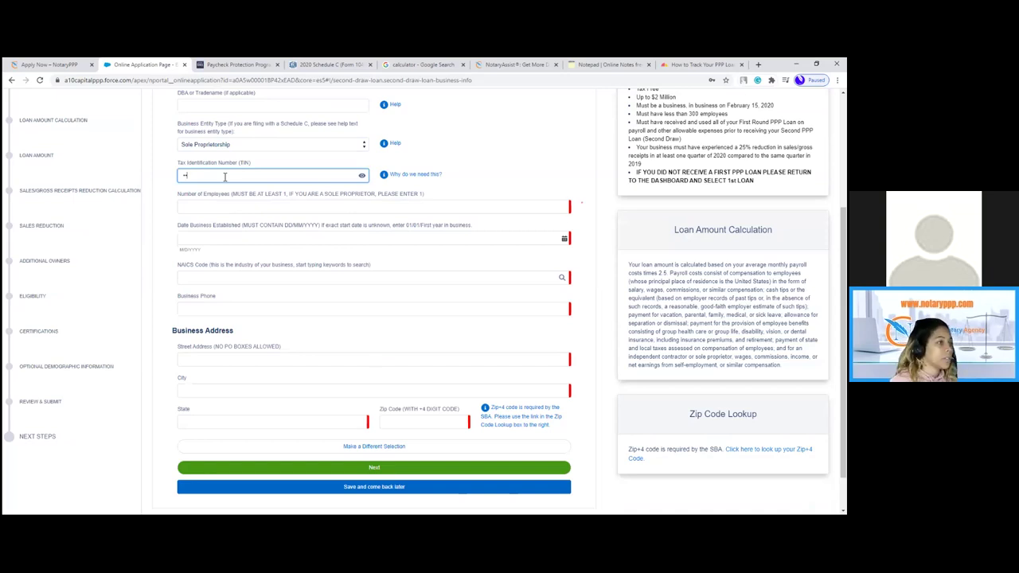
{"action": "left_click", "coordinate": [362, 175]}
{"action": "key", "text": "BackSpace"}
{"action": "key", "text": "BackSpace"}
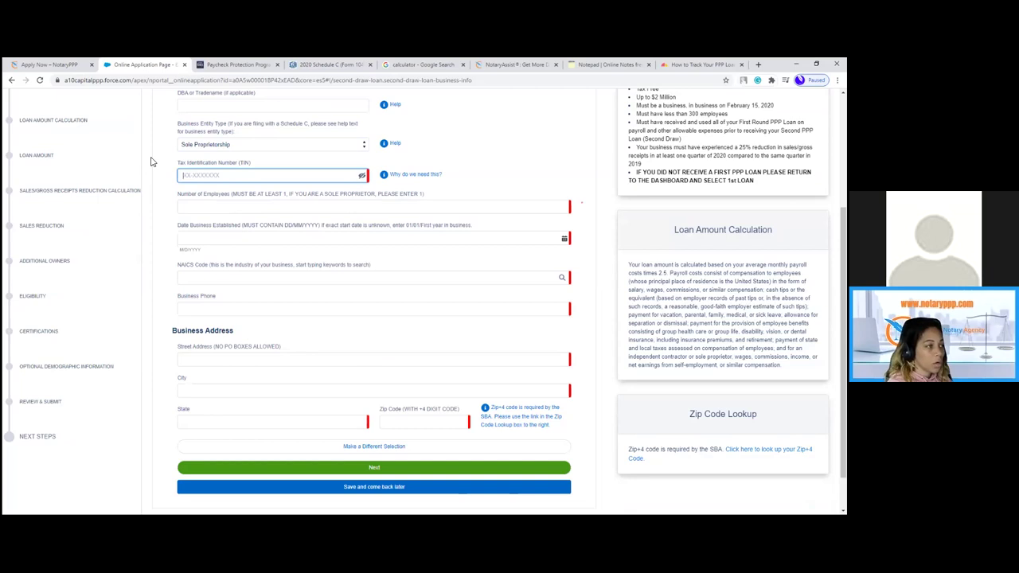
{"action": "type", "text": "12-3456789"}
{"action": "left_click", "coordinate": [208, 206]}
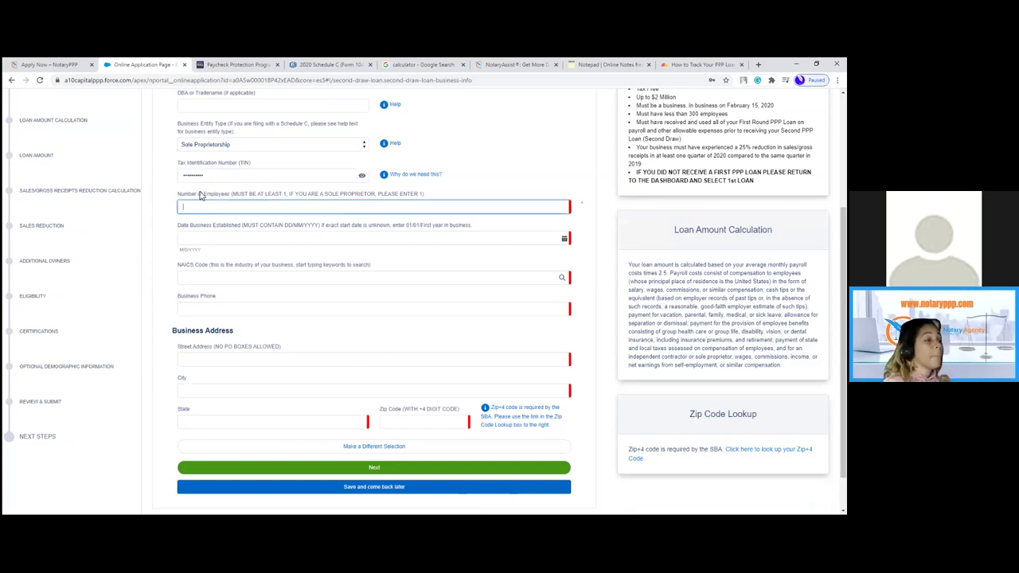
- Set number of employees to 1 and pick a January 1 establishment date
{"action": "type", "text": "1"}
{"action": "left_click", "coordinate": [227, 240]}
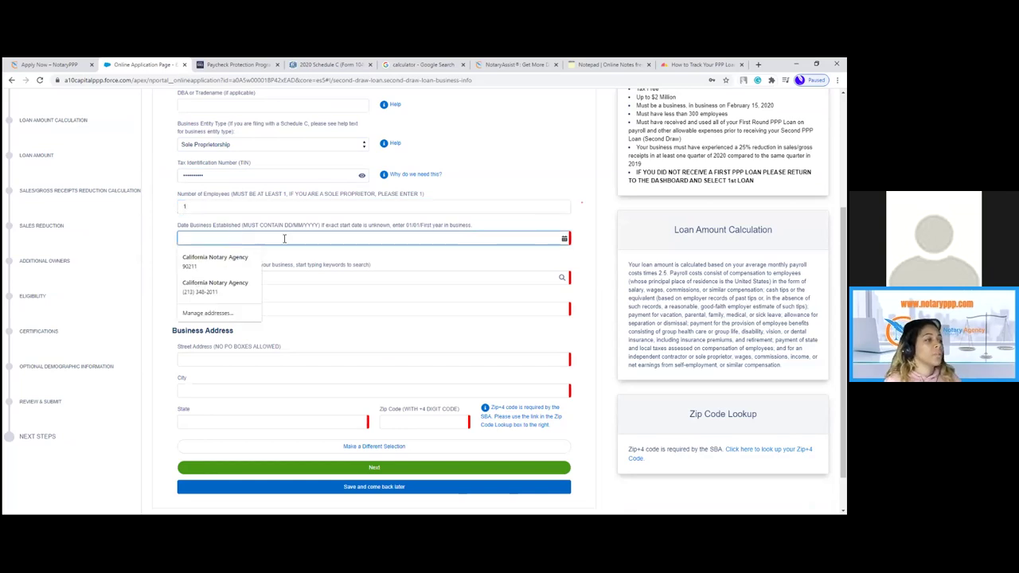
{"action": "left_click", "coordinate": [566, 239]}
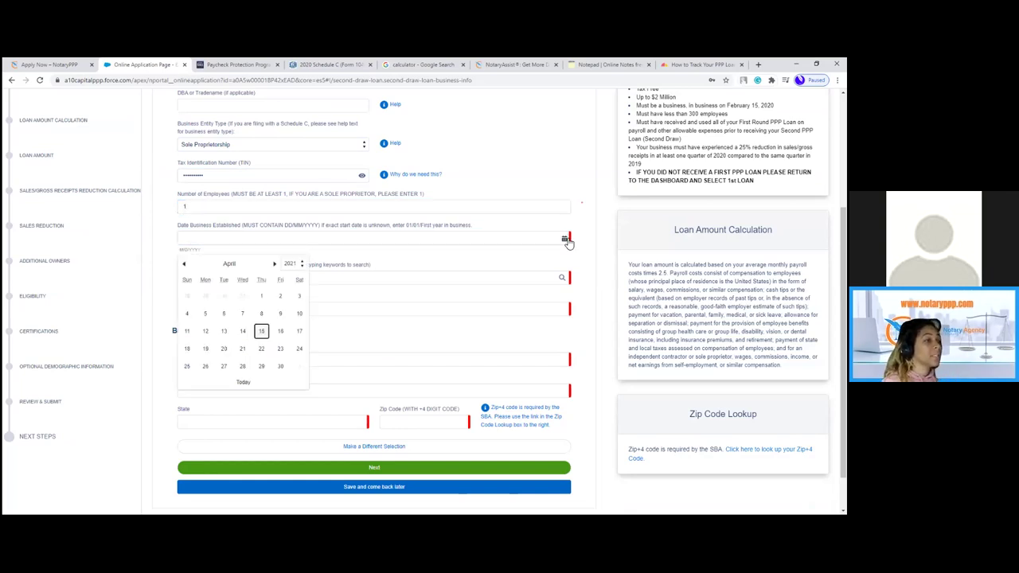
{"action": "left_click", "coordinate": [184, 265]}
{"action": "left_click", "coordinate": [185, 264]}
{"action": "left_click", "coordinate": [185, 264]}
{"action": "left_click", "coordinate": [281, 297]}
{"action": "key", "text": "BackSpace"}
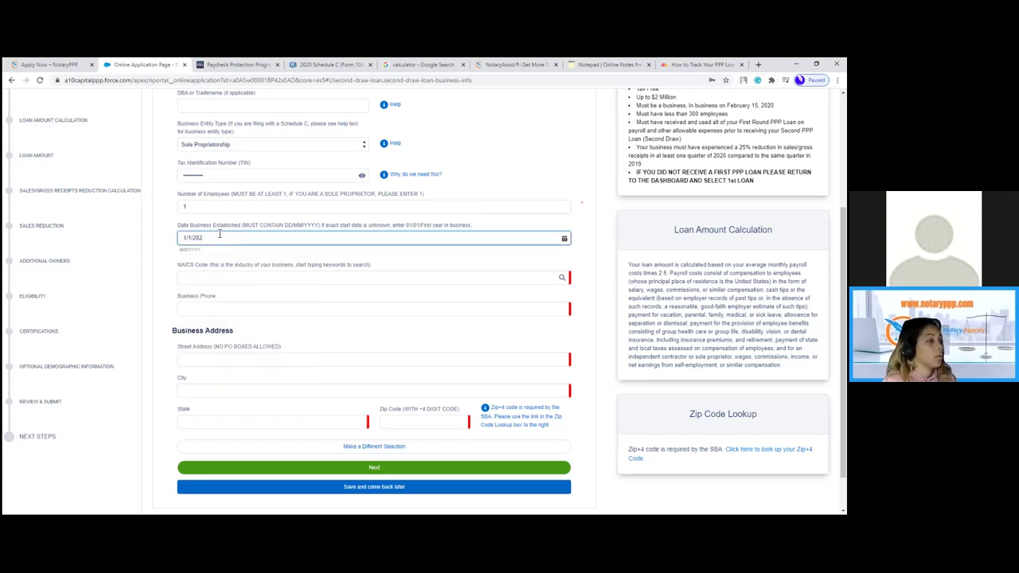
{"action": "type", "text": "19"}
- Choose NAICS 541120 Offices of Notaries and enter the business phone number
{"action": "left_click", "coordinate": [221, 275]}
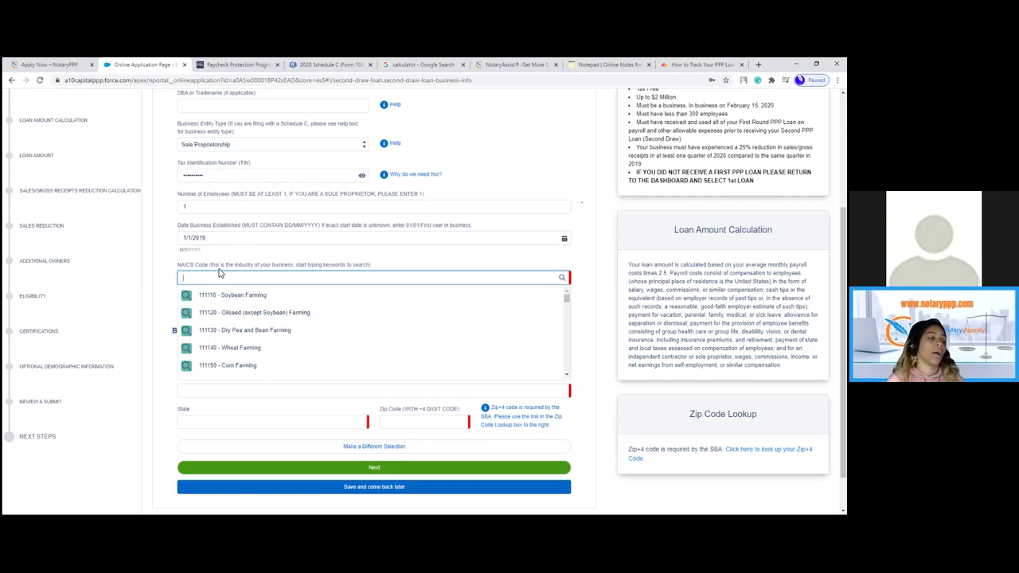
{"action": "type", "text": "notar"}
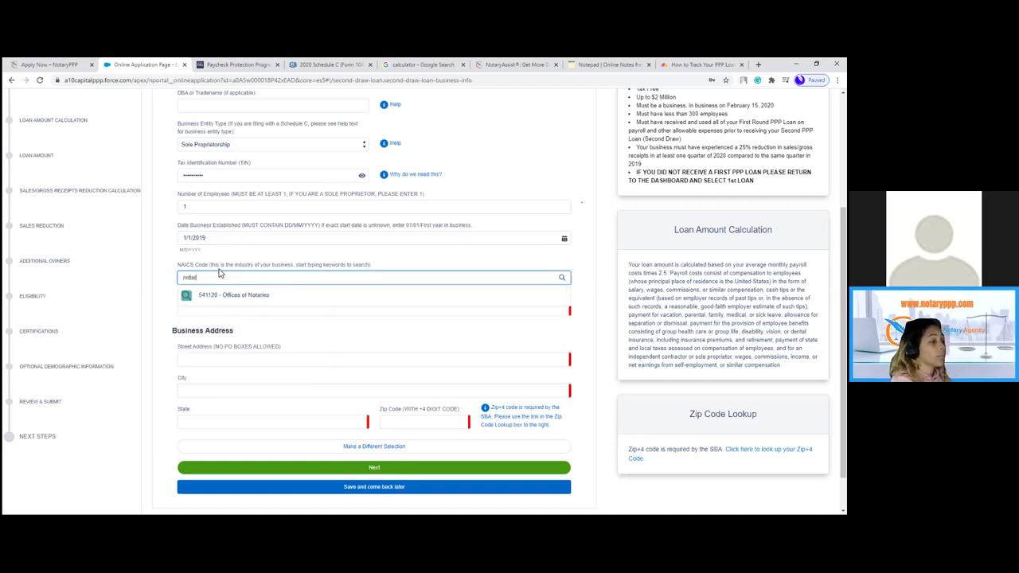
{"action": "left_click", "coordinate": [228, 295]}
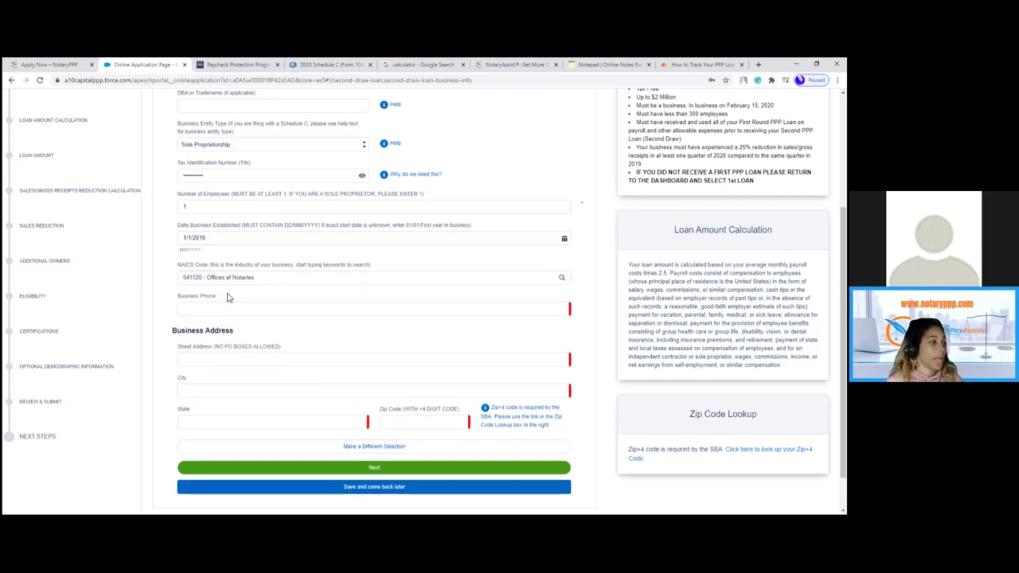
{"action": "left_click", "coordinate": [226, 308]}
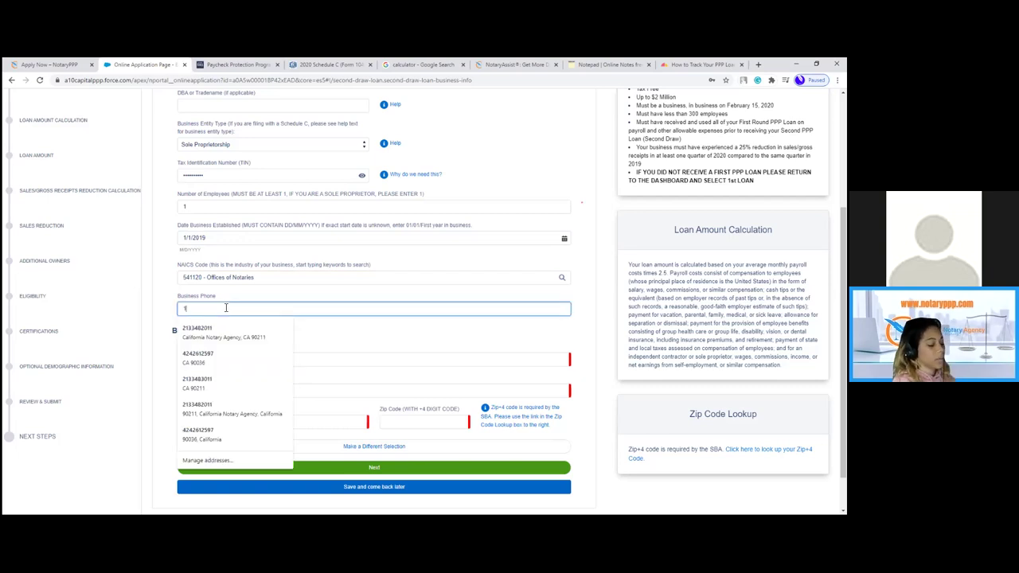
{"action": "type", "text": "1234567897"}
- Enter the business street address in Los Angeles, CA with its zip code, and submit the page
{"action": "key", "text": "Tab"}
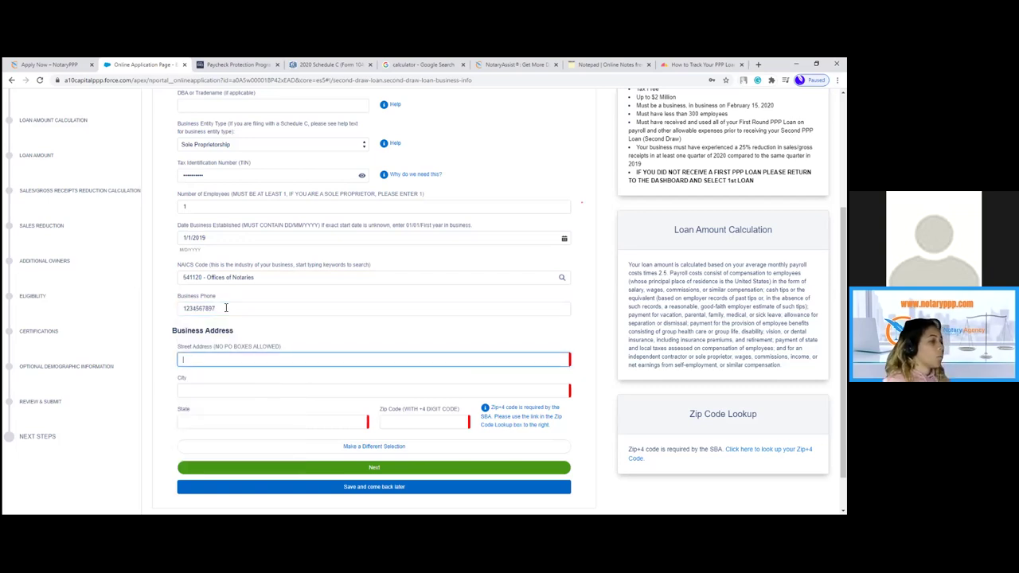
{"action": "type", "text": "123"}
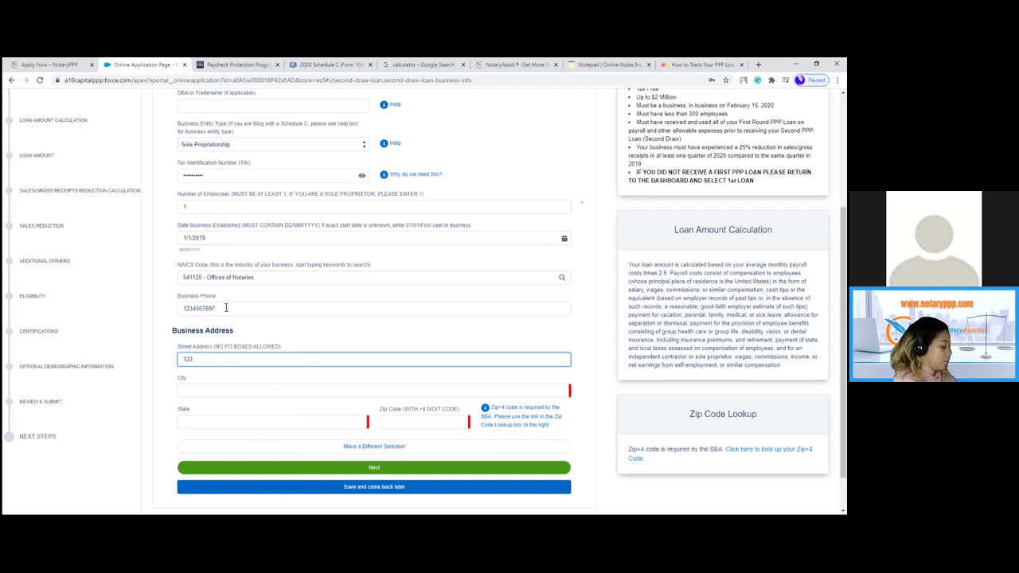
{"action": "type", "text": " Avenue Ste"}
{"action": "key", "text": "Tab"}
{"action": "type", "text": "Los Angeles"}
{"action": "key", "text": "Tab"}
{"action": "type", "text": "CA"}
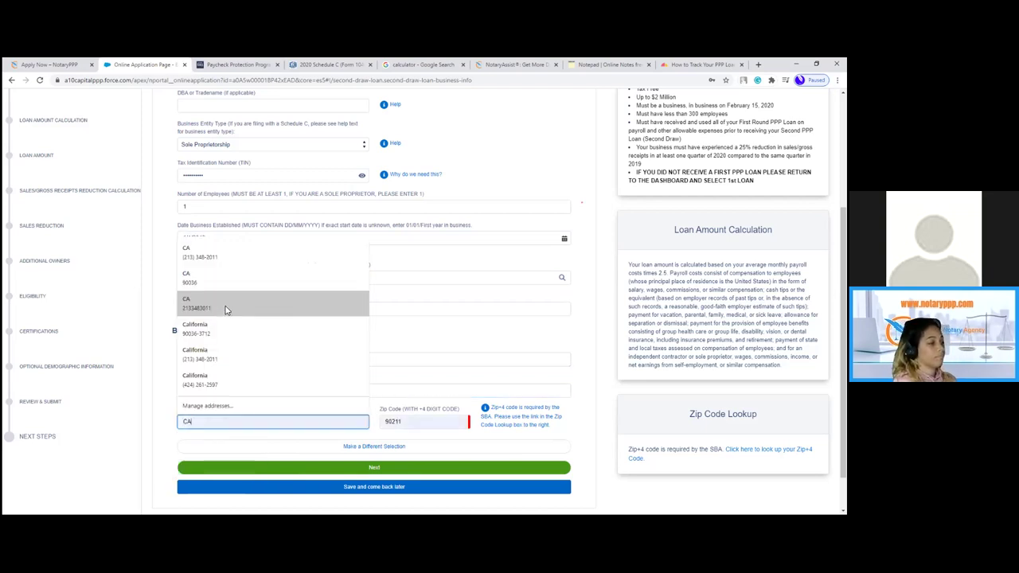
{"action": "left_click", "coordinate": [582, 392]}
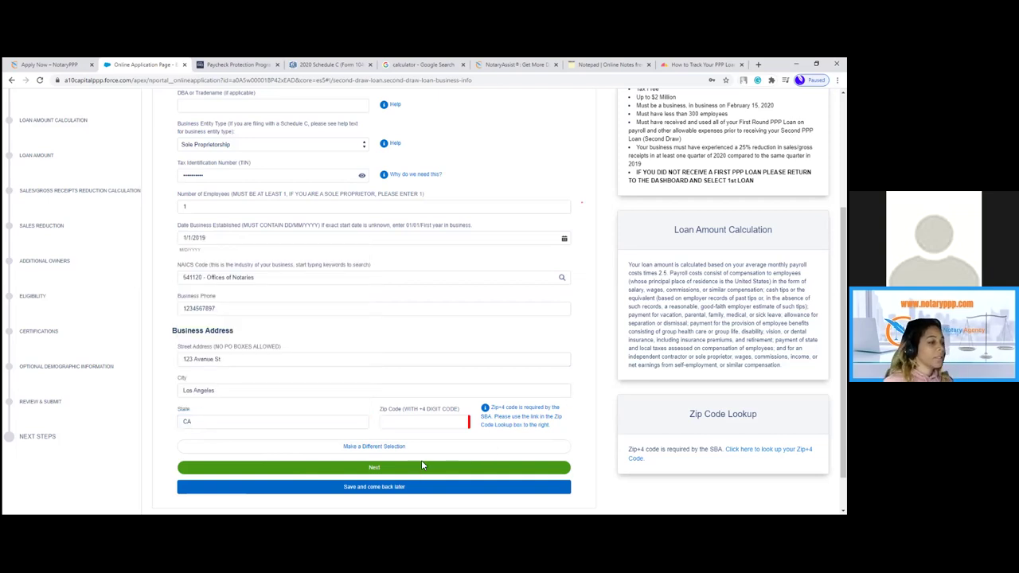
{"action": "scroll", "coordinate": [443, 371], "scroll_direction": "down", "scroll_amount": 1}
{"action": "left_click", "coordinate": [443, 375]}
{"action": "type", "text": "90211"}
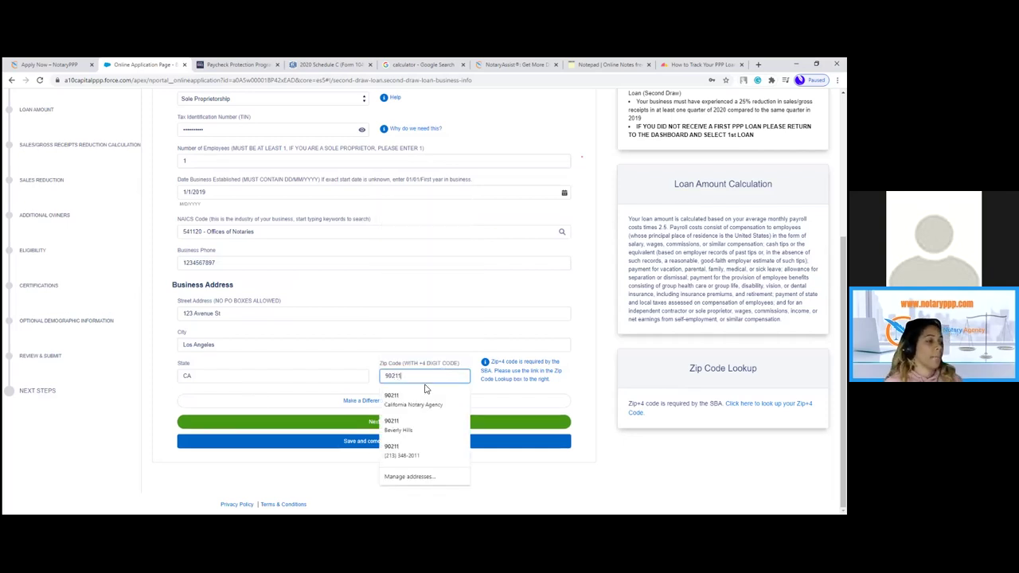
{"action": "key", "text": "shift+Tab"}
{"action": "key", "text": "shift+Tab"}
{"action": "left_click", "coordinate": [402, 428]}
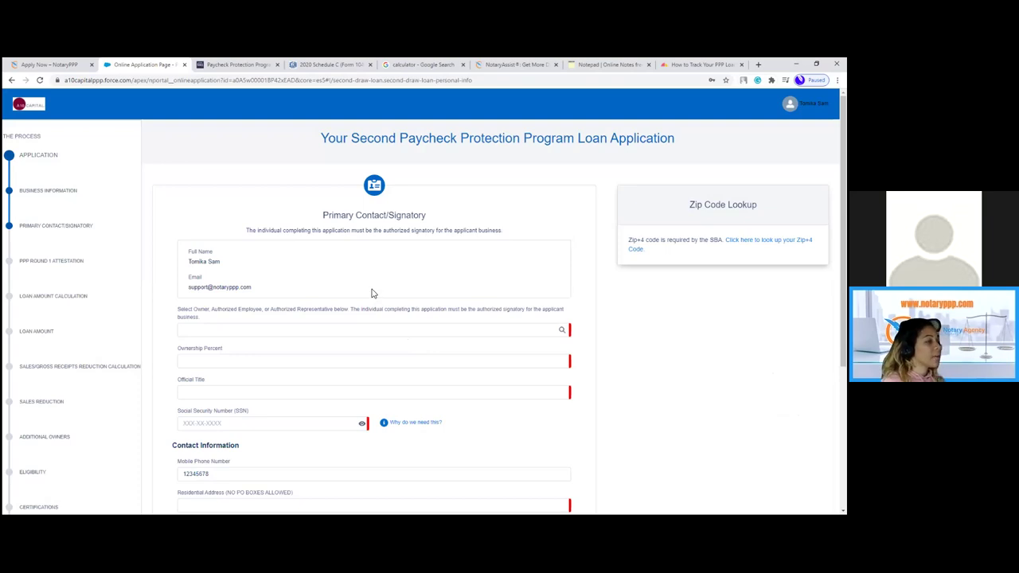
- Set the signatory role to Owner with 100% ownership and official title 'Owner'
{"action": "left_click", "coordinate": [300, 333]}
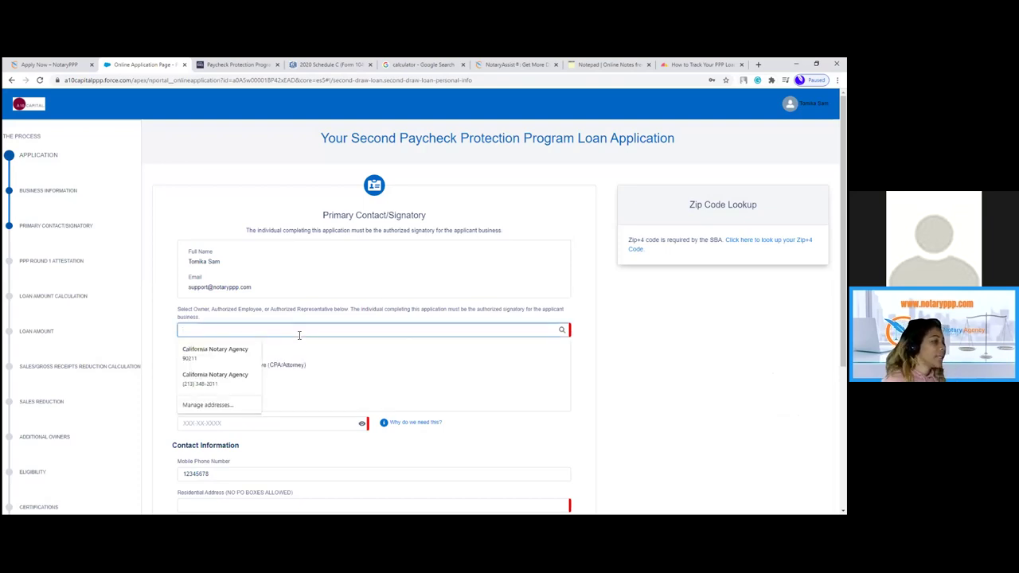
{"action": "type", "text": "owner"}
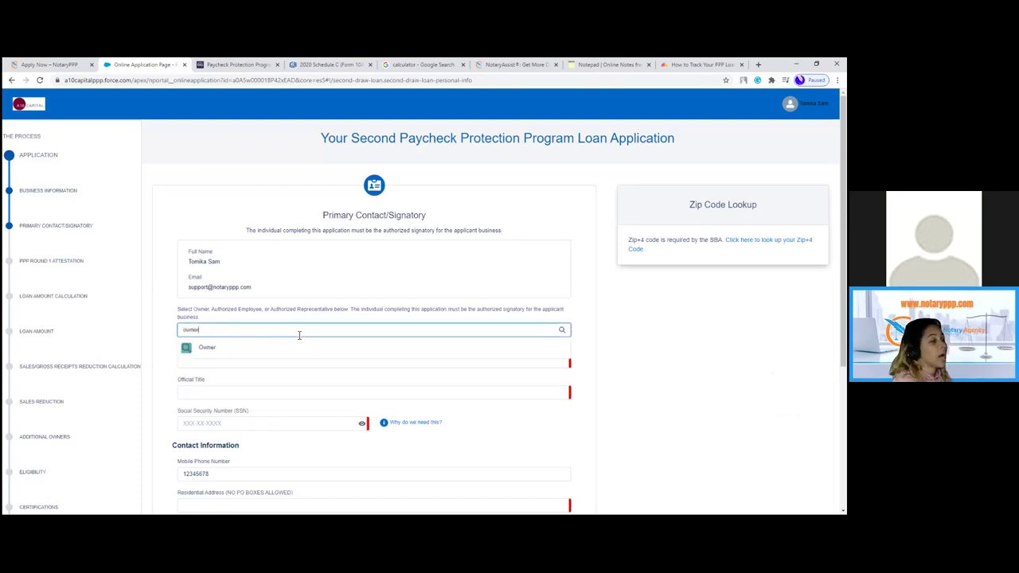
{"action": "left_click", "coordinate": [279, 350]}
{"action": "left_click", "coordinate": [275, 363]}
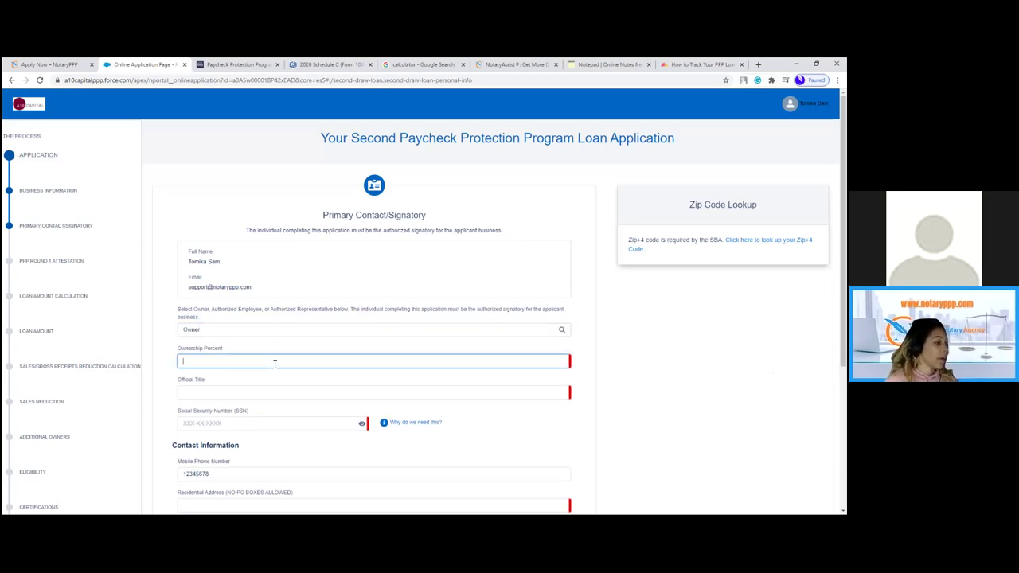
{"action": "type", "text": "100"}
{"action": "key", "text": "Tab"}
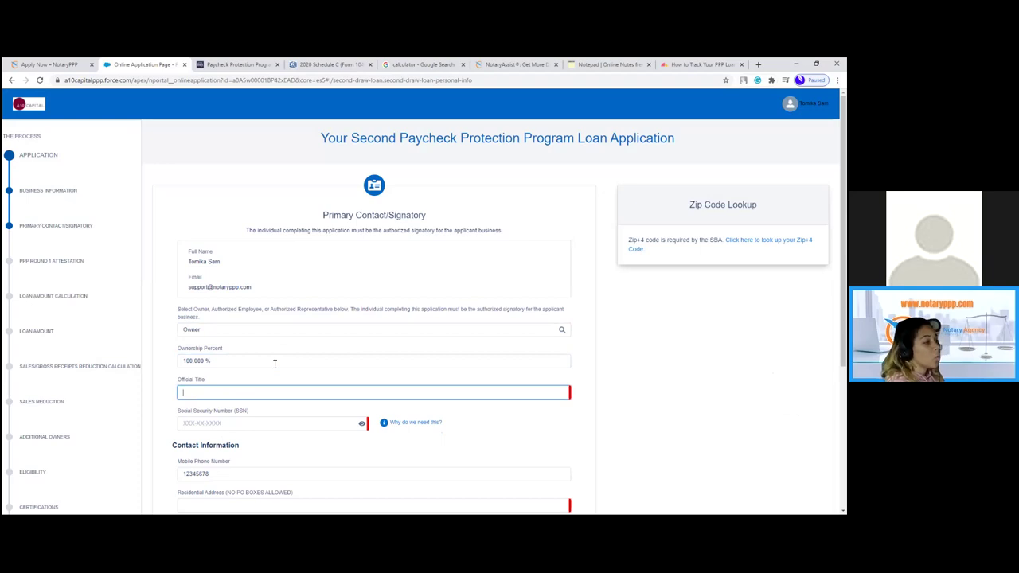
{"action": "type", "text": "Owner"}
- Enter the signatory's social security number, re-entering it after unmasking
{"action": "key", "text": "Tab"}
{"action": "type", "text": "123"}
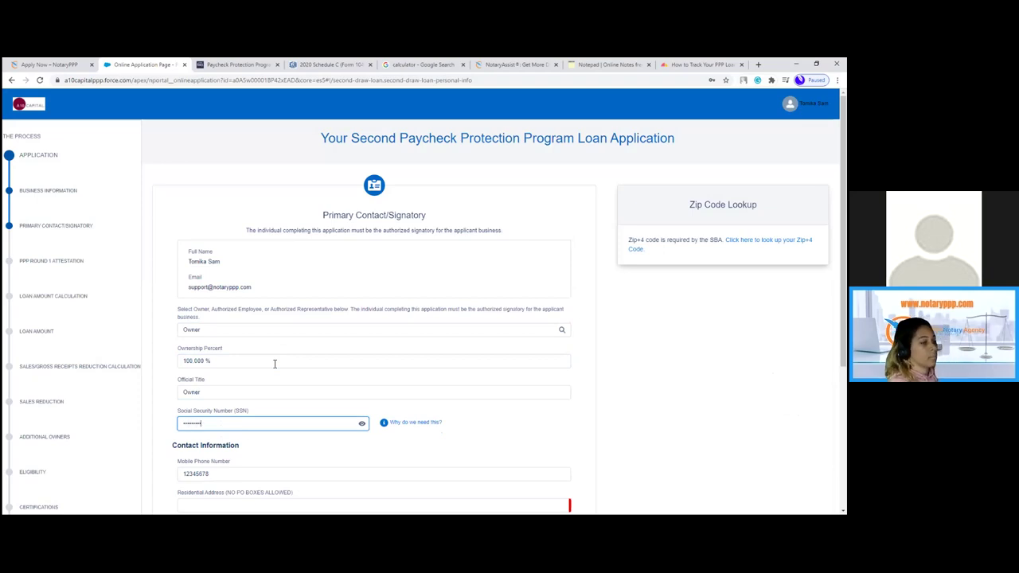
{"action": "left_click", "coordinate": [363, 424]}
{"action": "key", "text": "ctrl+a"}
{"action": "key", "text": "BackSpace"}
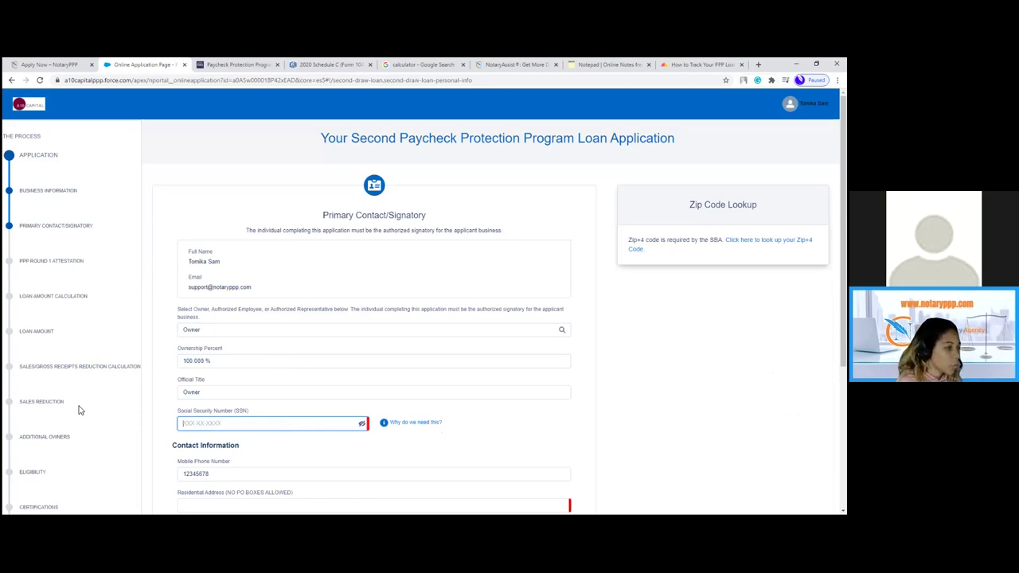
{"action": "type", "text": "123-"}
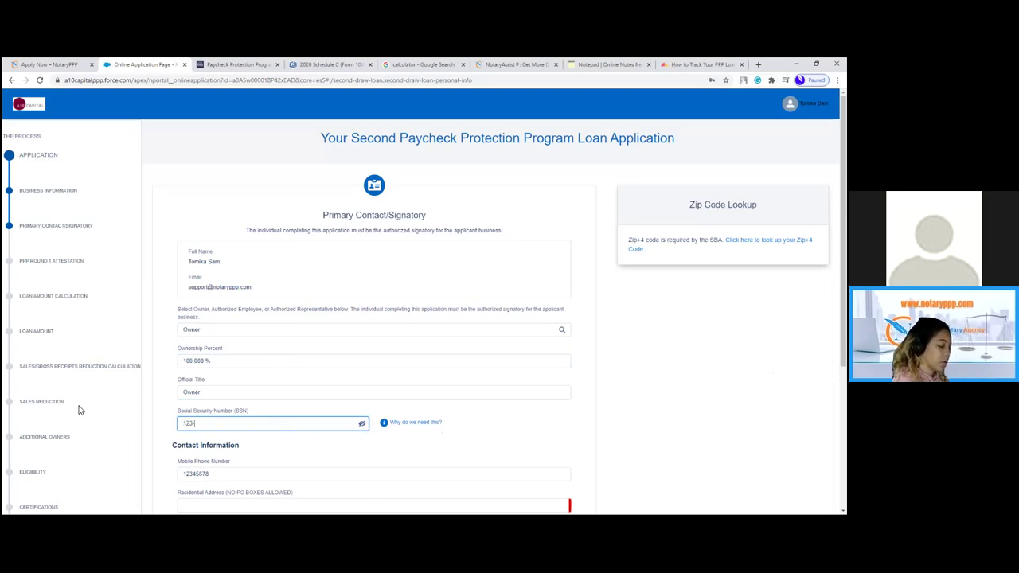
{"action": "type", "text": "12-4567"}
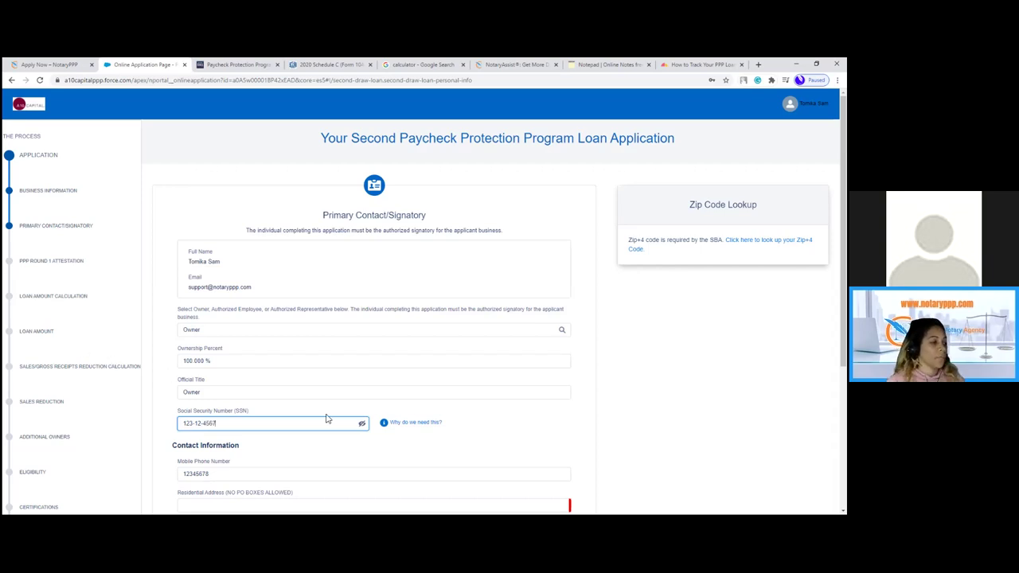
{"action": "scroll", "coordinate": [328, 420], "scroll_direction": "down", "scroll_amount": 2}
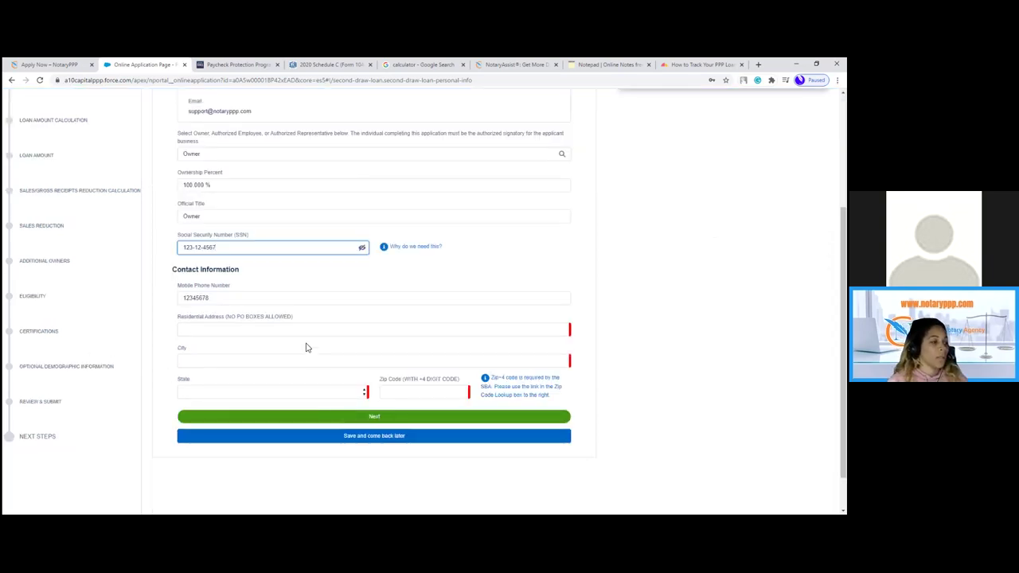
- Fill in the residential street address, Los Angeles, state CA and zip code
{"action": "left_click", "coordinate": [294, 329]}
{"action": "type", "text": "123"}
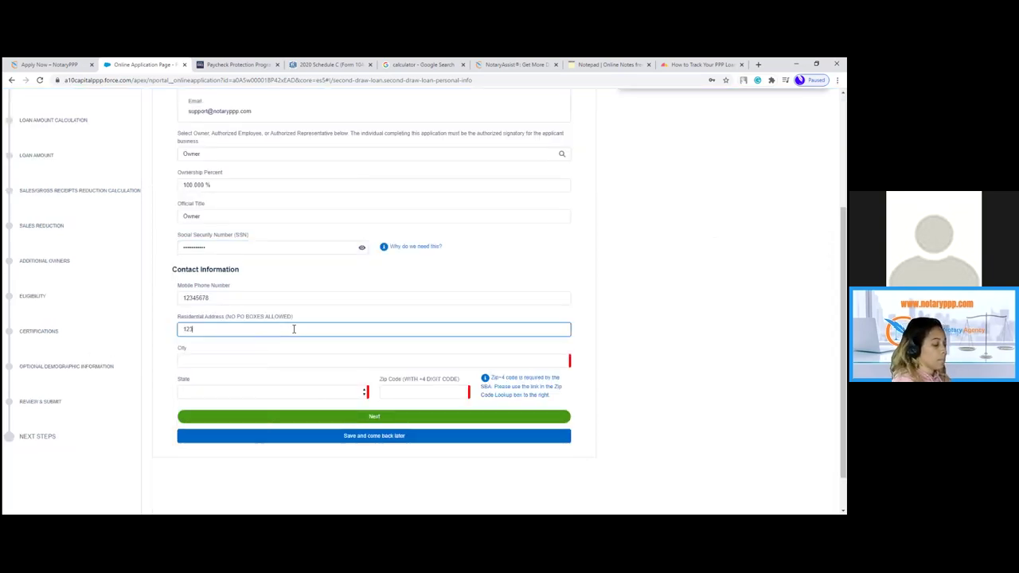
{"action": "type", "text": " Avenue"}
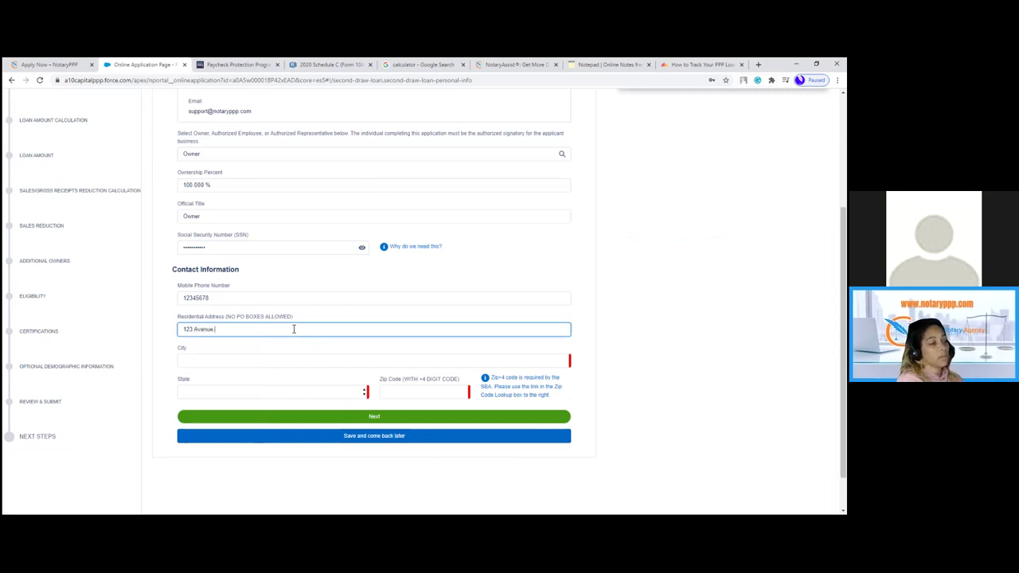
{"action": "type", "text": " St"}
{"action": "key", "text": "Tab"}
{"action": "type", "text": "Los Angeles"}
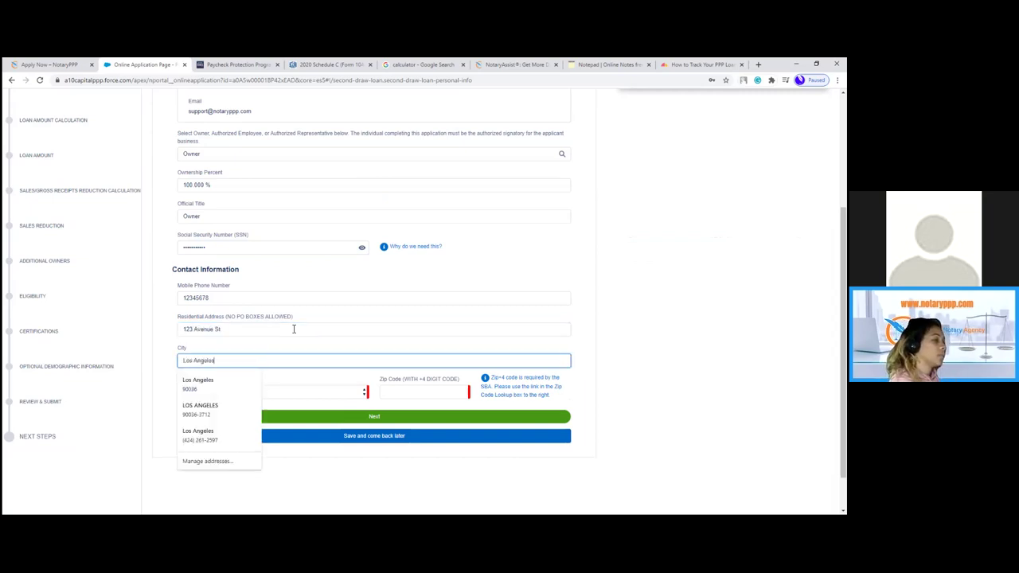
{"action": "key", "text": "Tab"}
{"action": "key", "text": "c"}
{"action": "key", "text": "Tab"}
{"action": "type", "text": "902"}
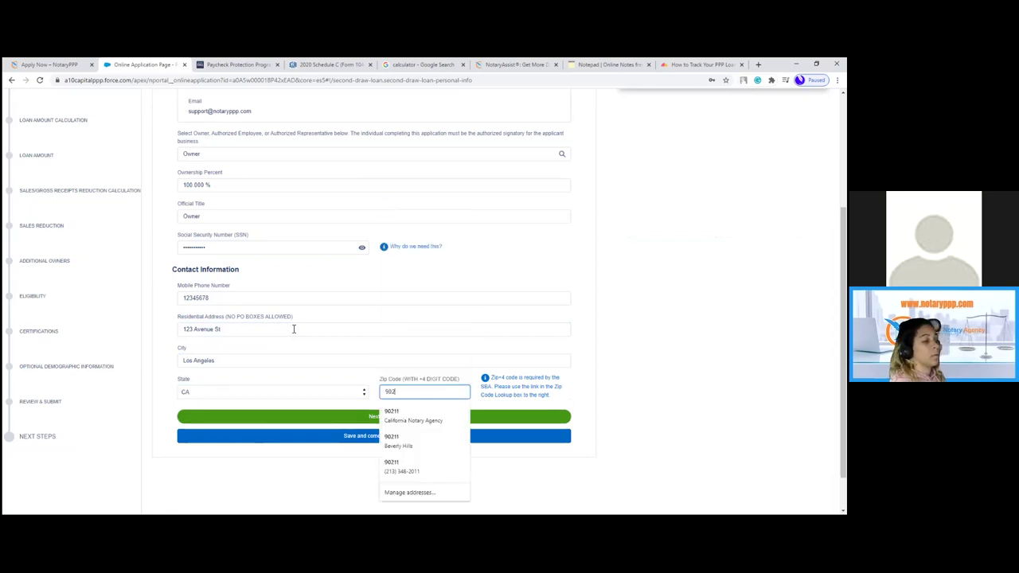
{"action": "type", "text": "11-"}
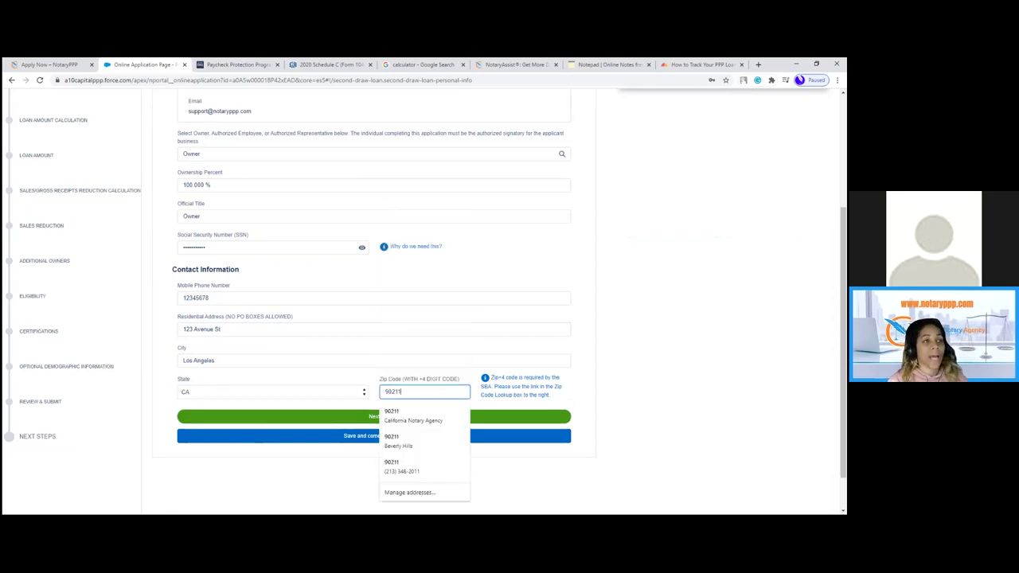
- Check the business address on the Schedule C PDF, then return to the contact form
{"action": "left_click", "coordinate": [336, 66]}
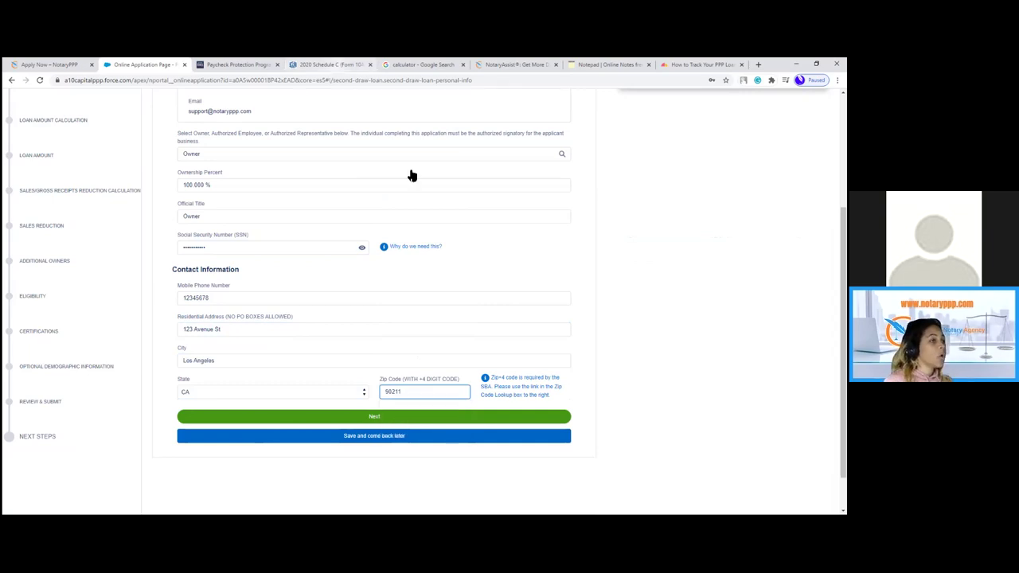
{"action": "left_click_drag", "start_coordinate": [274, 257], "coordinate": [445, 277]}
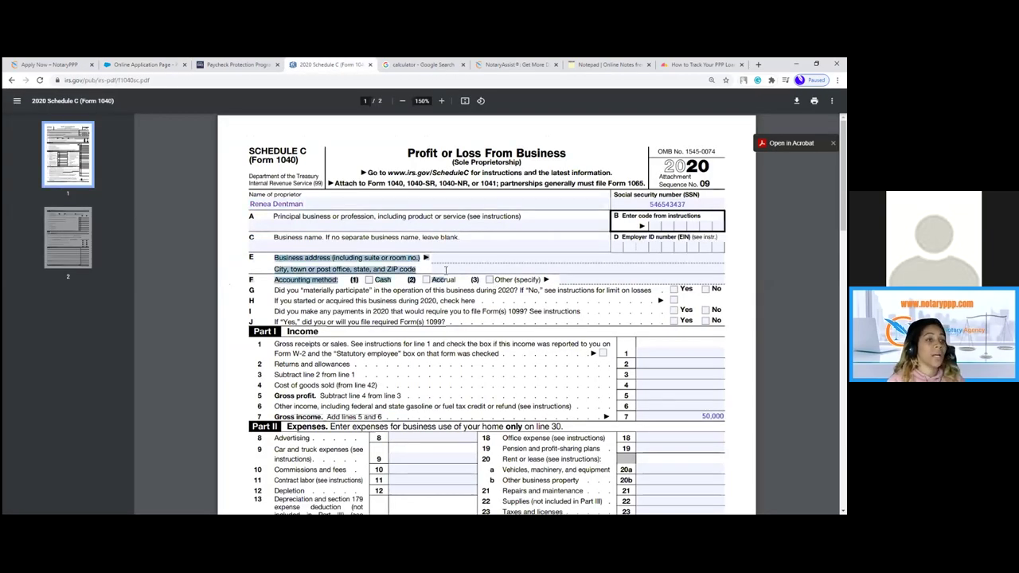
{"action": "left_click", "coordinate": [461, 253]}
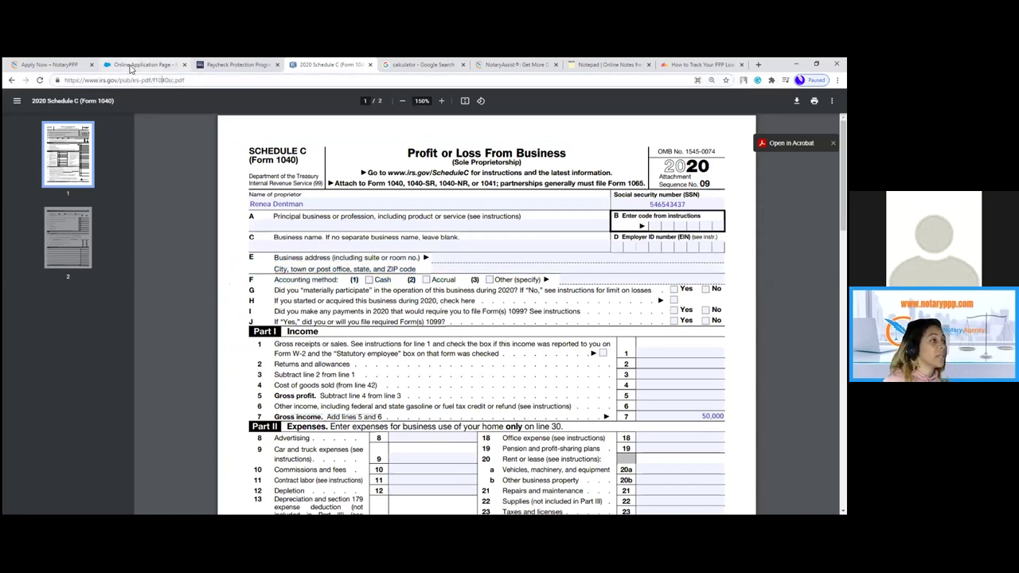
{"action": "left_click", "coordinate": [131, 65]}
{"action": "left_click", "coordinate": [195, 271]}
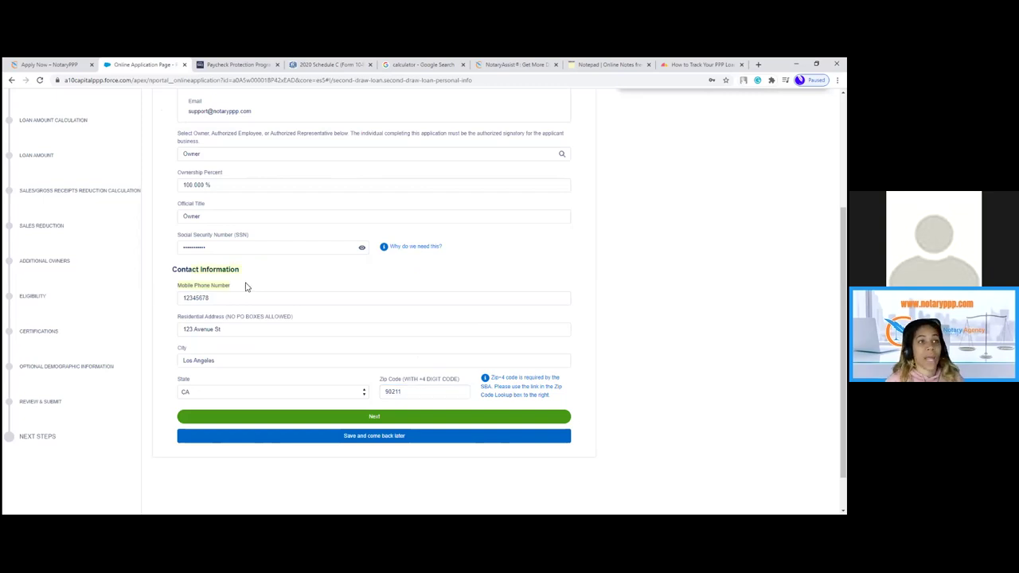
- Submit the contact details, answer Yes to the PPP Round 1 Certification, and continue
{"action": "left_click", "coordinate": [335, 417]}
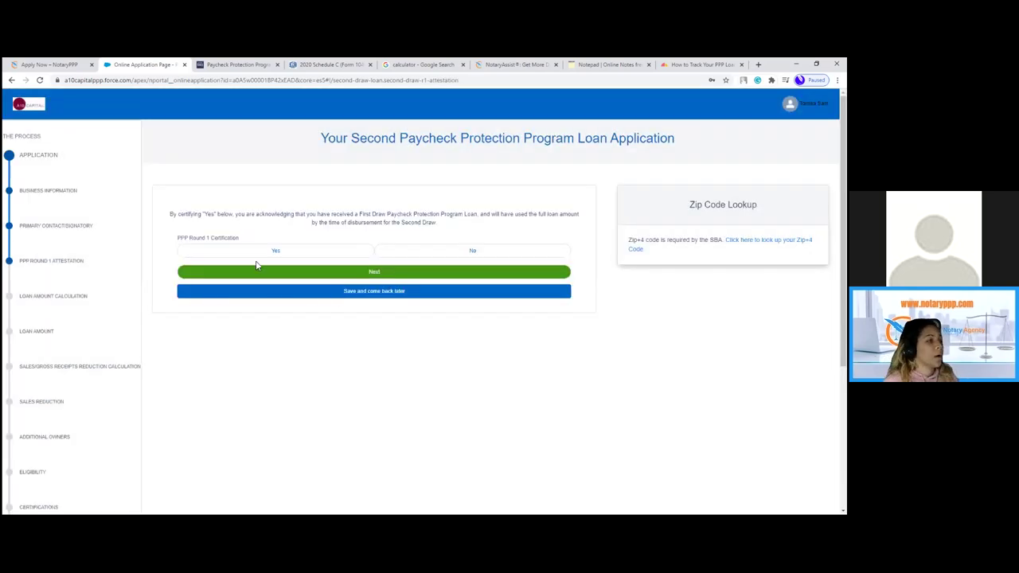
{"action": "left_click_drag", "start_coordinate": [468, 213], "coordinate": [511, 223]}
{"action": "left_click", "coordinate": [312, 214]}
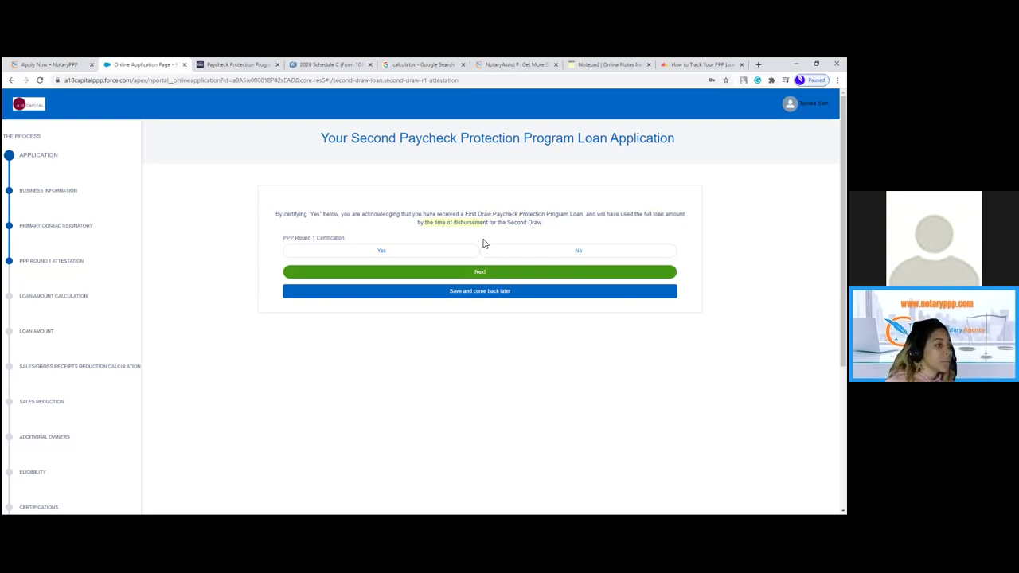
{"action": "left_click", "coordinate": [398, 253]}
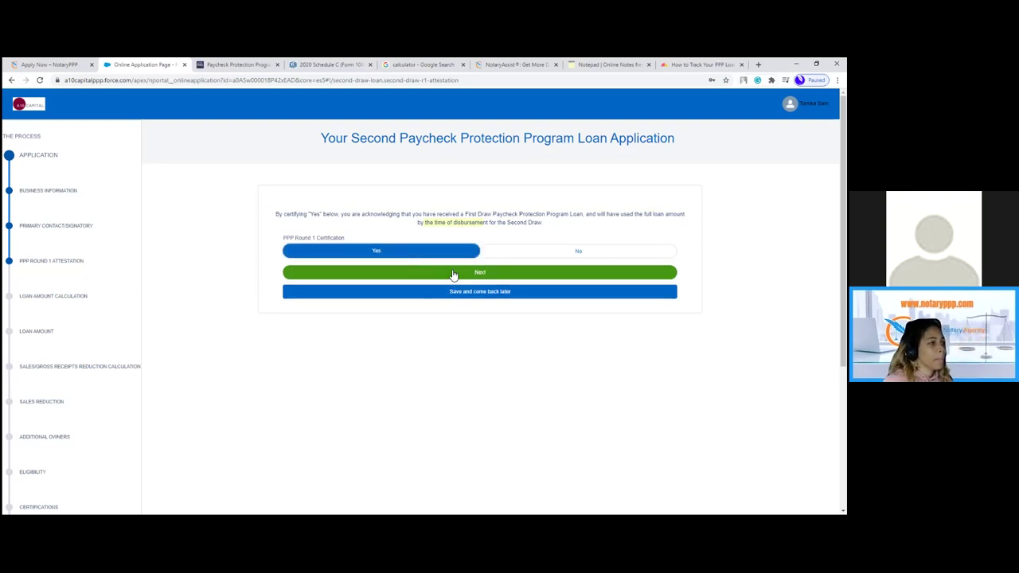
{"action": "left_click", "coordinate": [453, 273]}
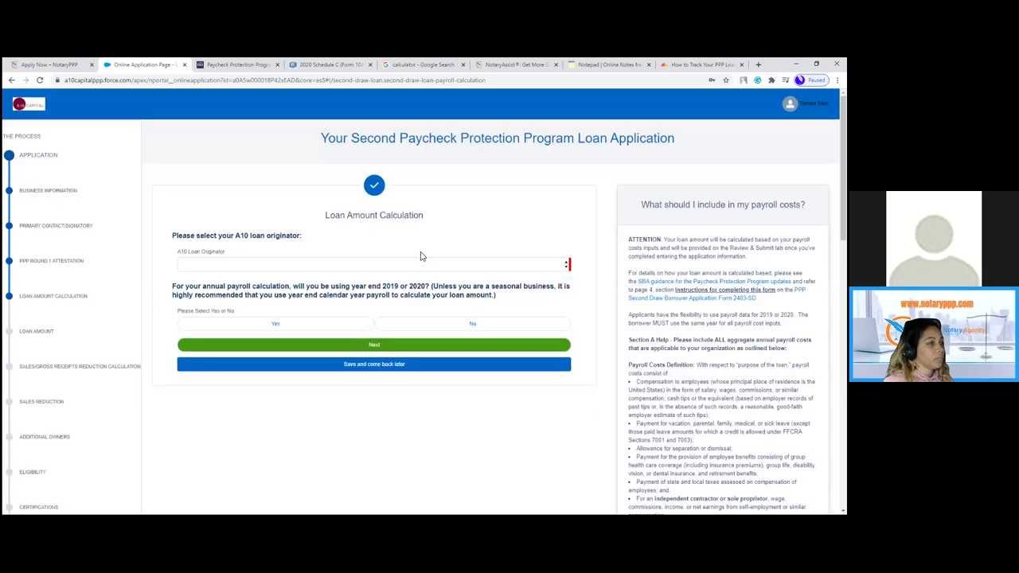
- Choose California Notary Agency as loan originator and enter 2019 year-end payroll of 50,000.00
{"action": "left_click", "coordinate": [402, 263]}
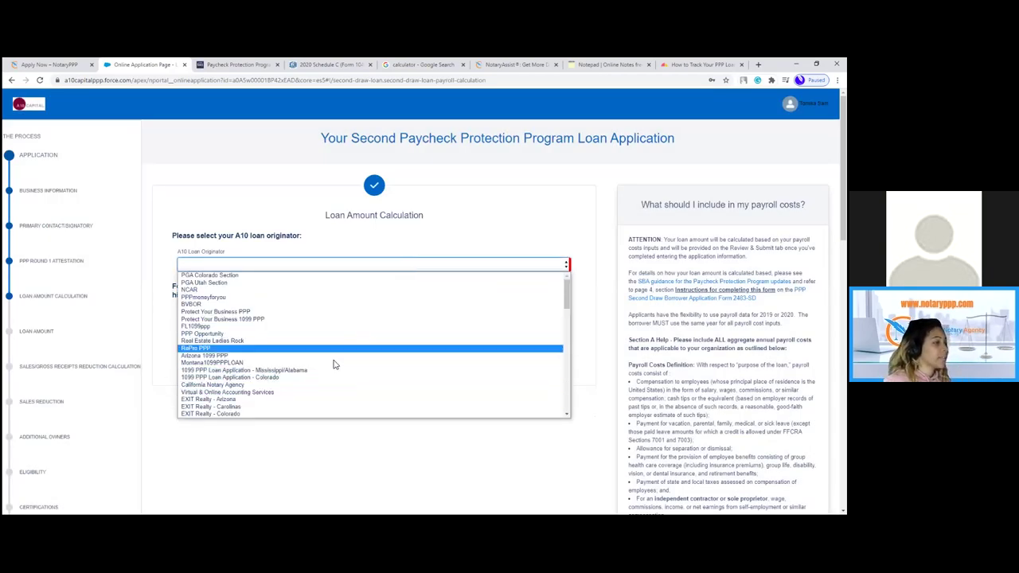
{"action": "left_click", "coordinate": [322, 385]}
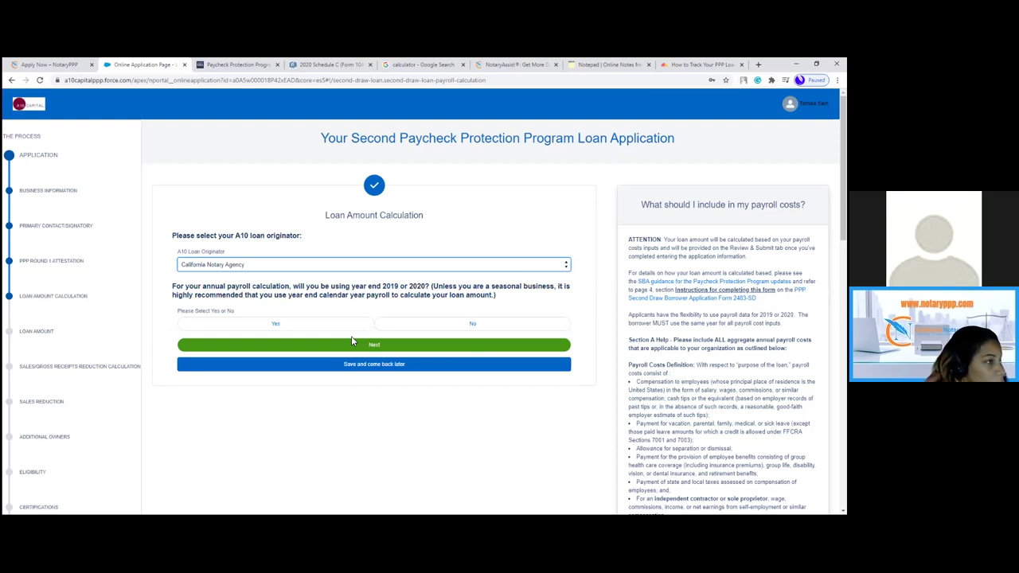
{"action": "left_click", "coordinate": [336, 328]}
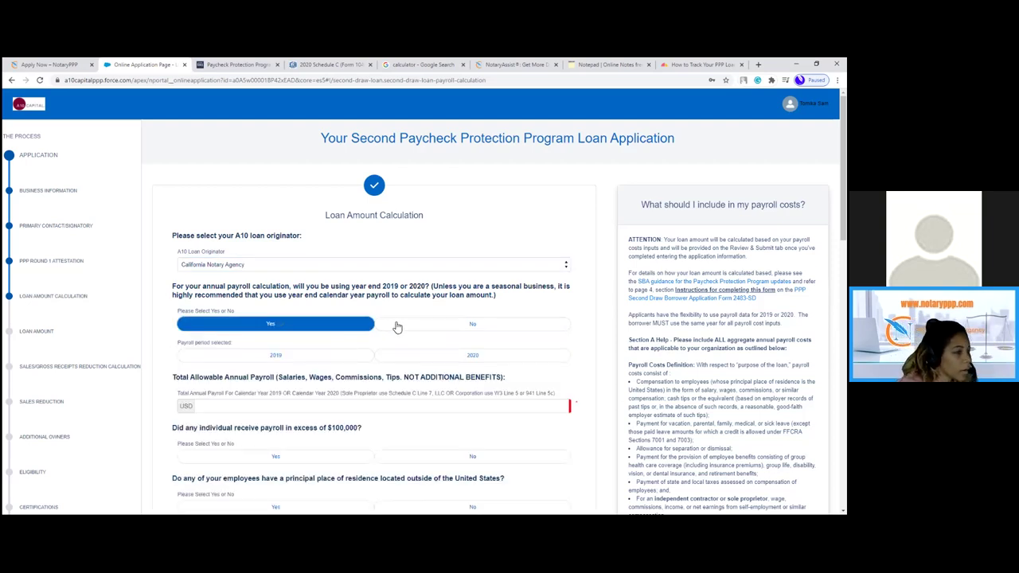
{"action": "scroll", "coordinate": [424, 330], "scroll_direction": "down", "scroll_amount": 3}
{"action": "scroll", "coordinate": [425, 330], "scroll_direction": "up", "scroll_amount": 2}
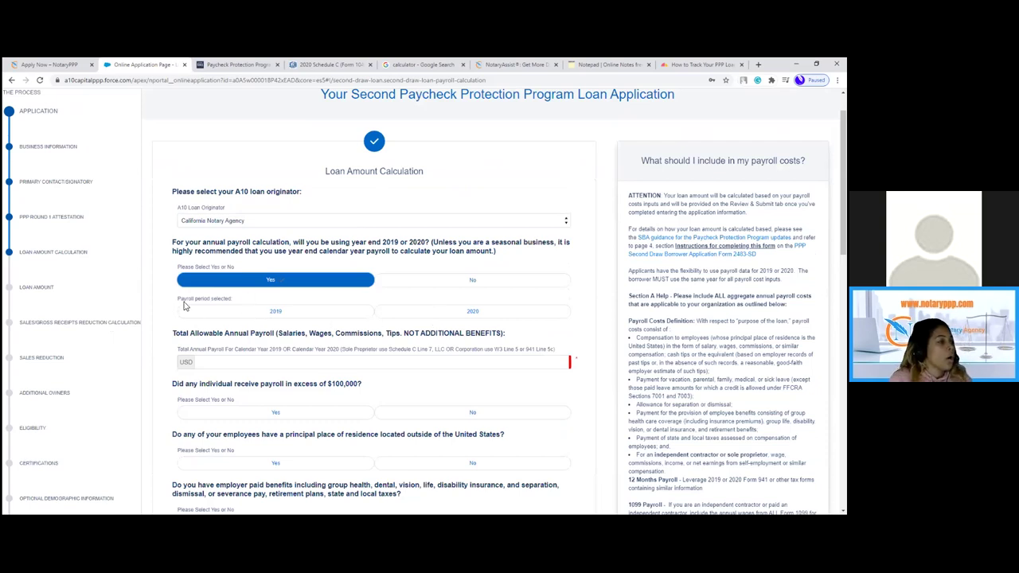
{"action": "left_click", "coordinate": [292, 314]}
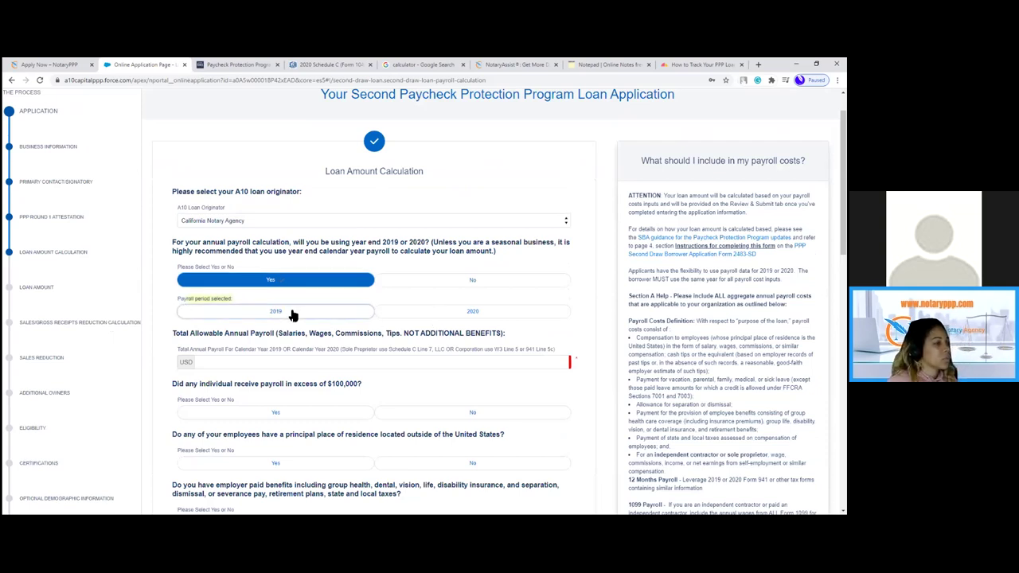
{"action": "left_click", "coordinate": [310, 364]}
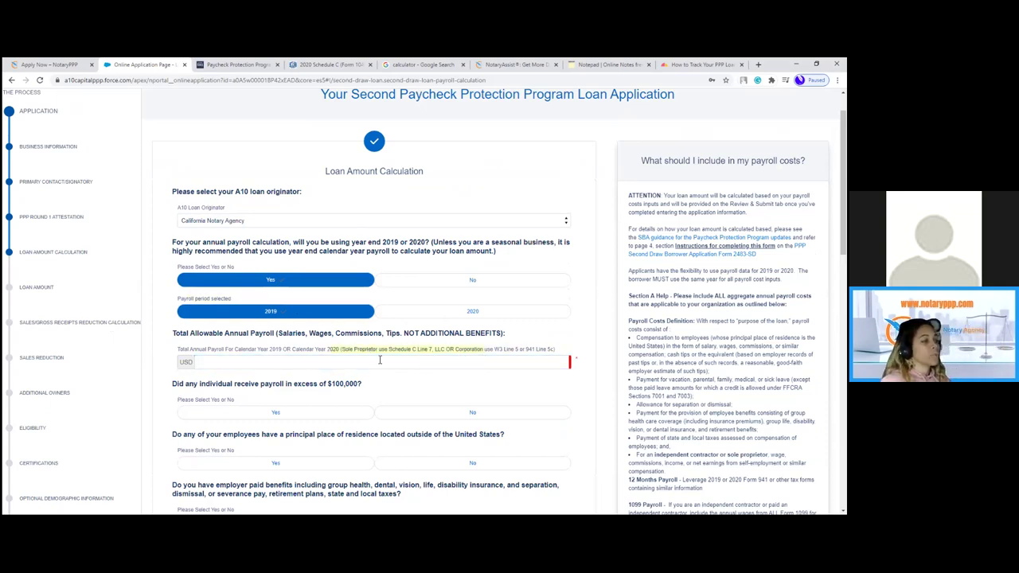
{"action": "left_click", "coordinate": [303, 368]}
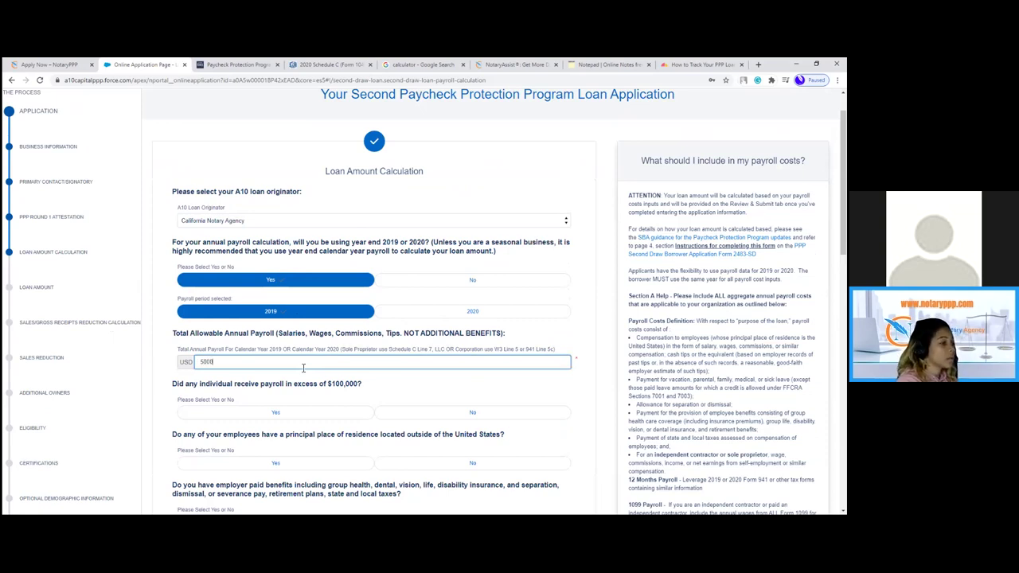
{"action": "left_click", "coordinate": [414, 379]}
- Answer No to payroll over $100,000, Yes to foreign-resident employees with 0 compensation, No to benefits and sick leave
{"action": "left_click", "coordinate": [422, 414]}
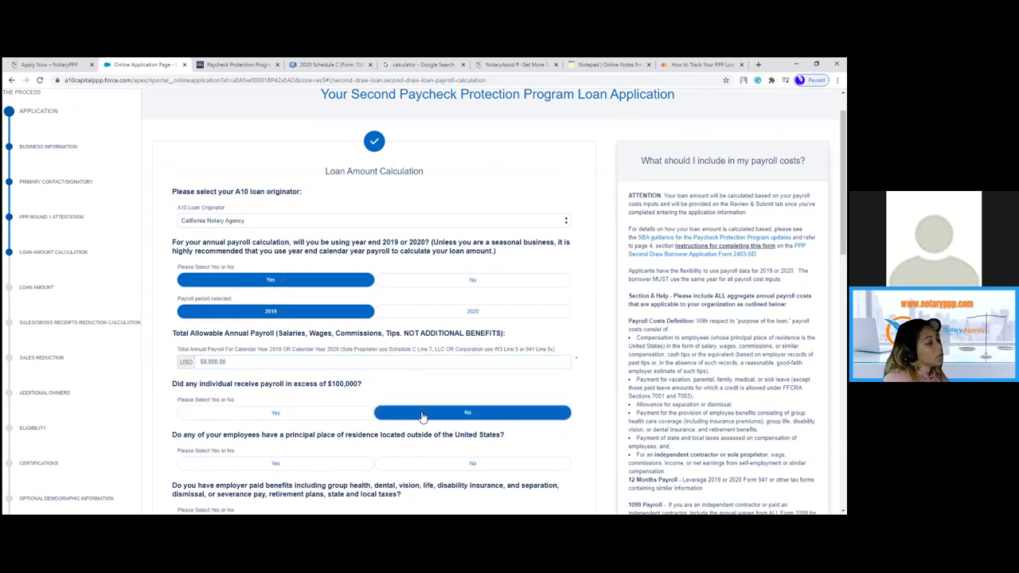
{"action": "scroll", "coordinate": [426, 306], "scroll_direction": "down", "scroll_amount": 3}
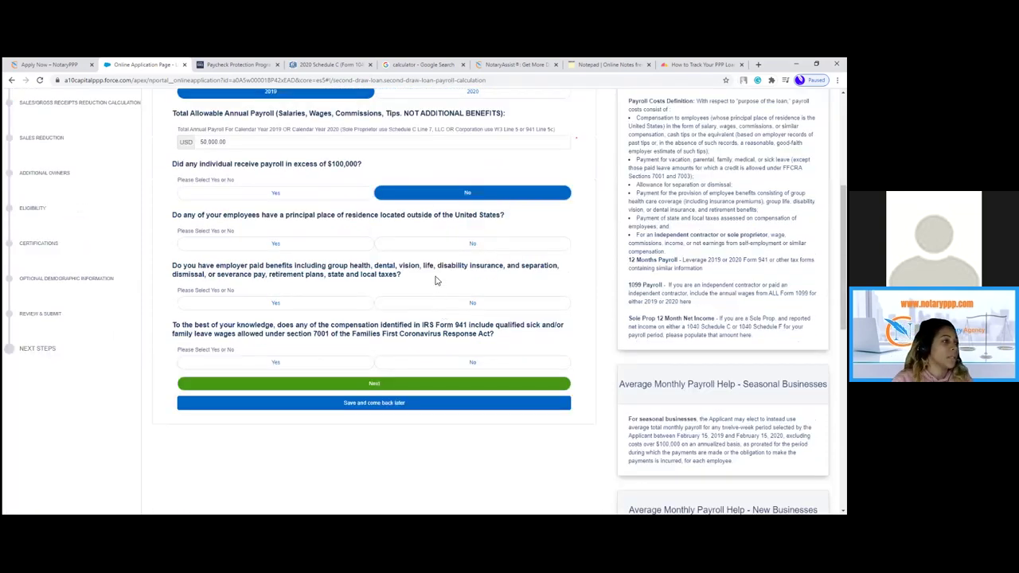
{"action": "left_click", "coordinate": [318, 251]}
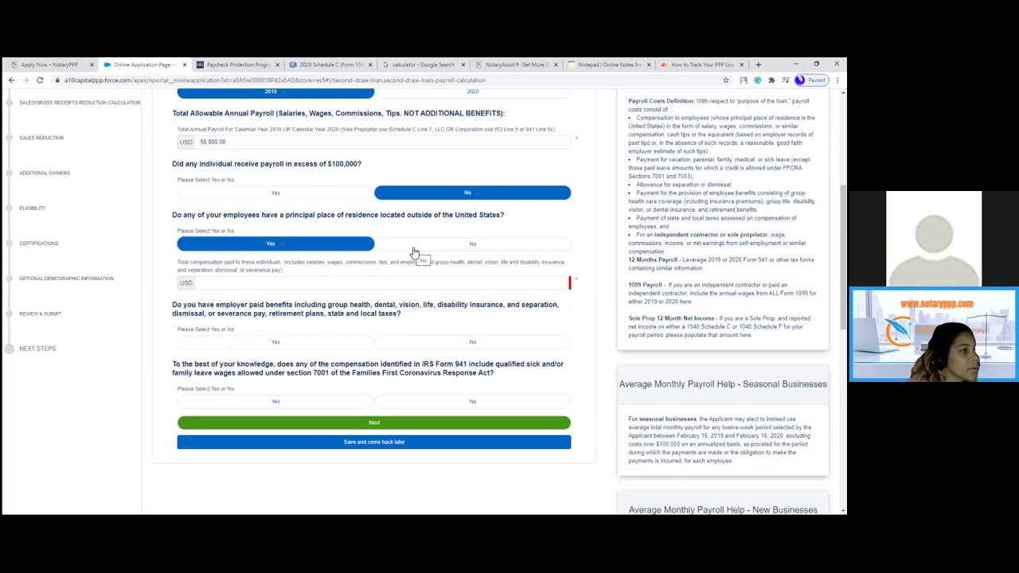
{"action": "left_click", "coordinate": [379, 283]}
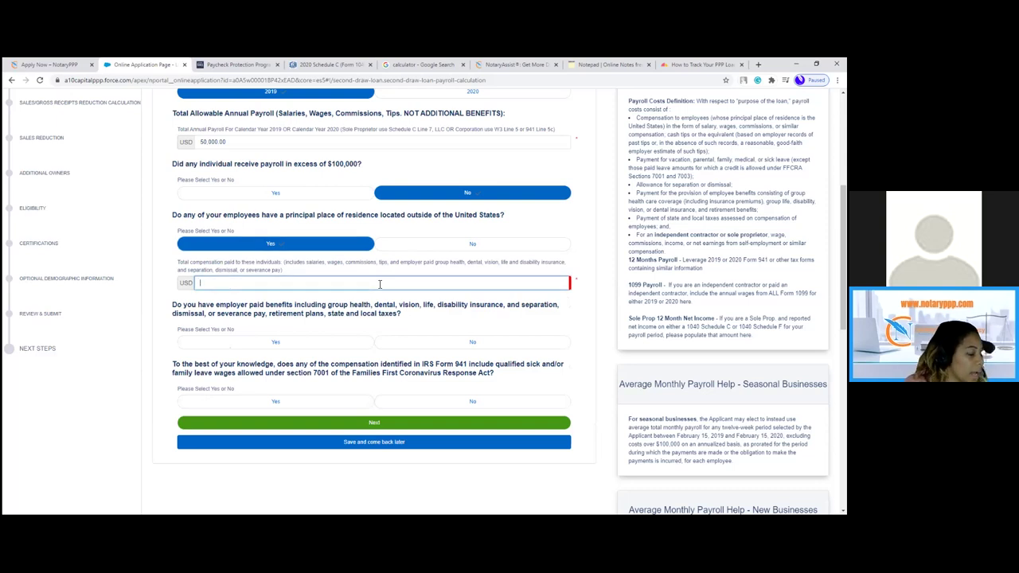
{"action": "type", "text": "0"}
{"action": "left_click", "coordinate": [434, 342]}
{"action": "left_click", "coordinate": [446, 402]}
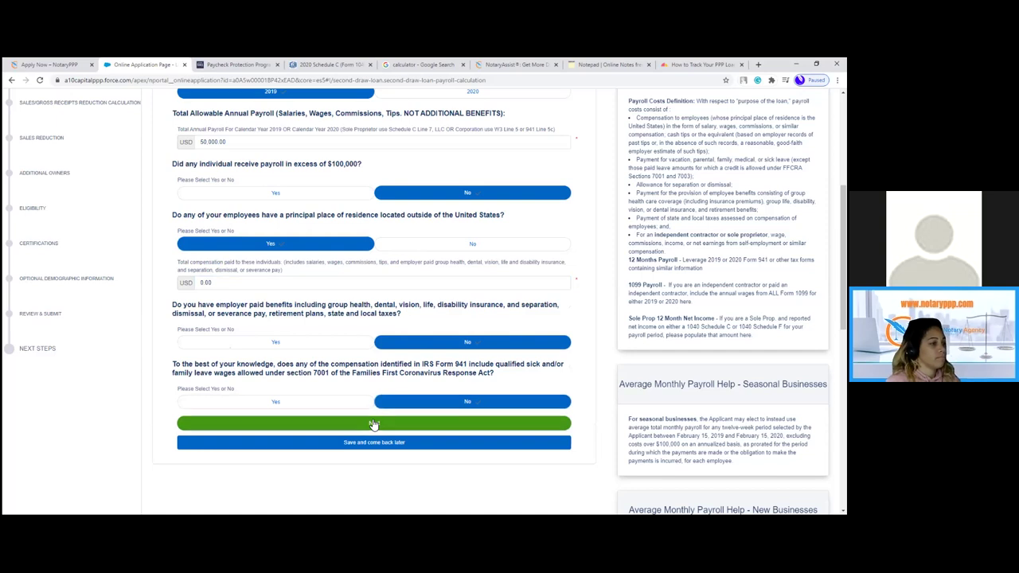
- Submit the payroll answers, review the USD 10,416.00 second-draw loan total, then go to the NotaryPPP page
{"action": "left_click", "coordinate": [375, 425]}
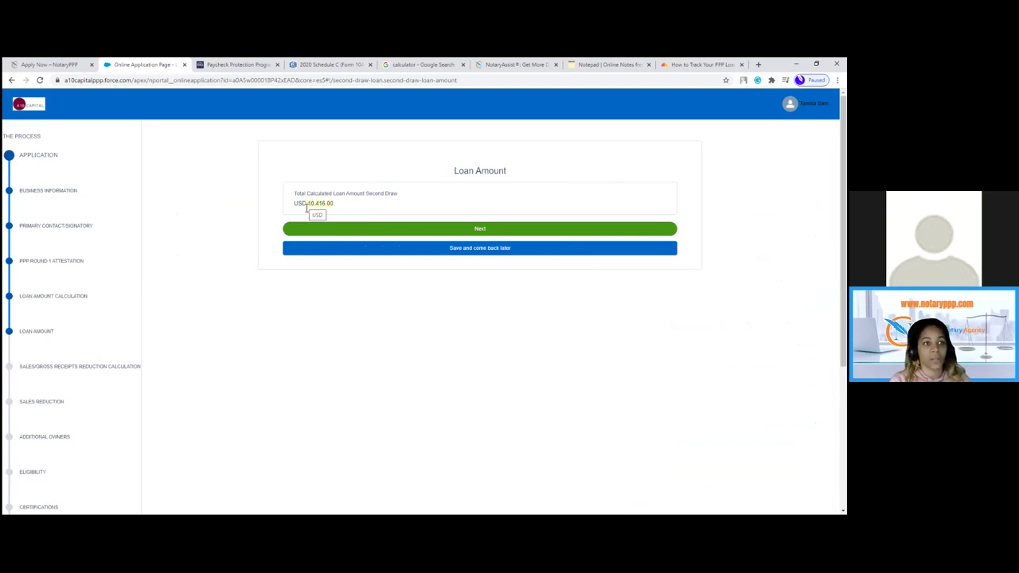
{"action": "scroll", "coordinate": [154, 312], "scroll_direction": "down", "scroll_amount": 1}
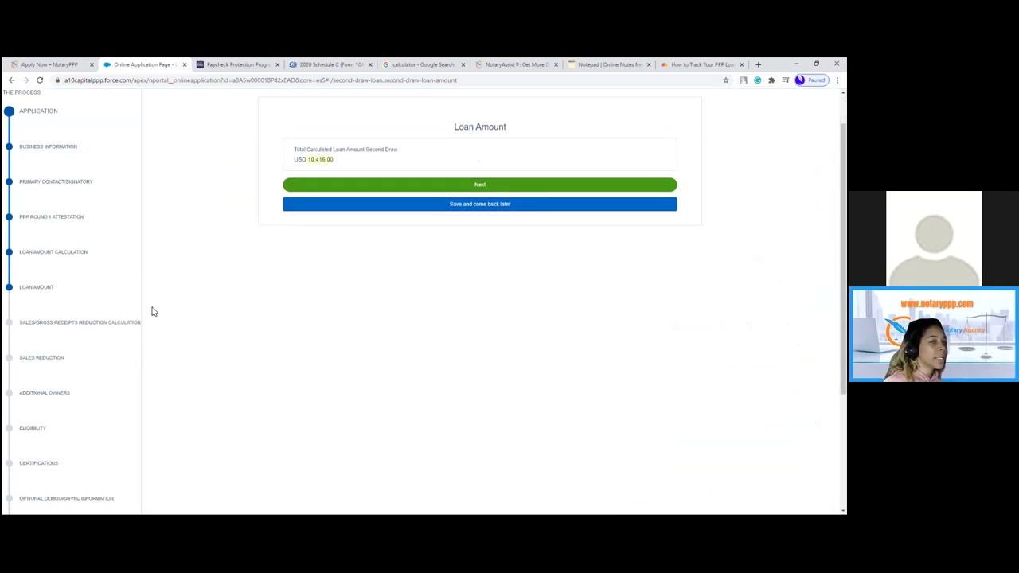
{"action": "scroll", "coordinate": [140, 314], "scroll_direction": "down", "scroll_amount": 1}
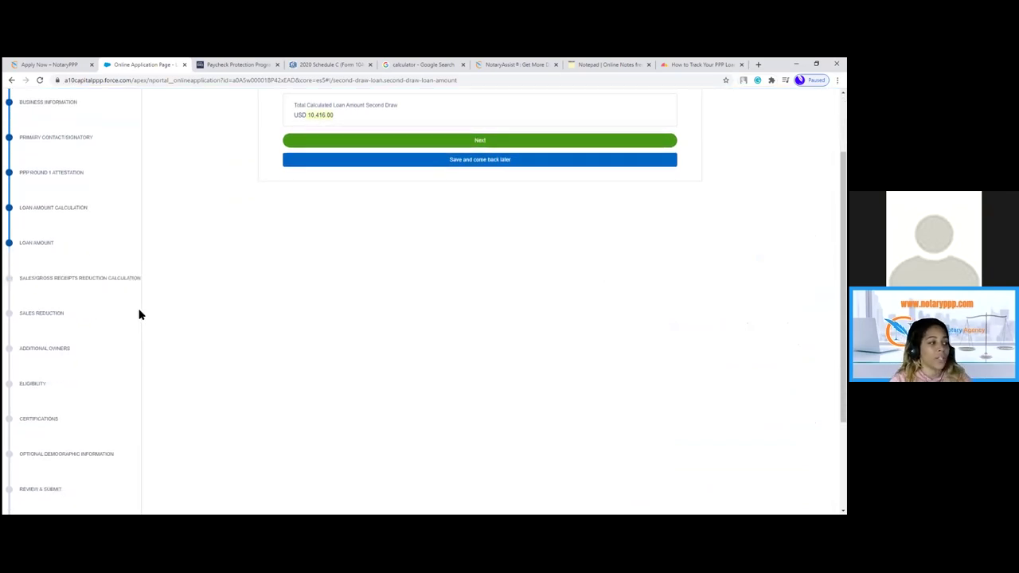
{"action": "scroll", "coordinate": [136, 317], "scroll_direction": "down", "scroll_amount": 3}
{"action": "scroll", "coordinate": [136, 316], "scroll_direction": "up", "scroll_amount": 3}
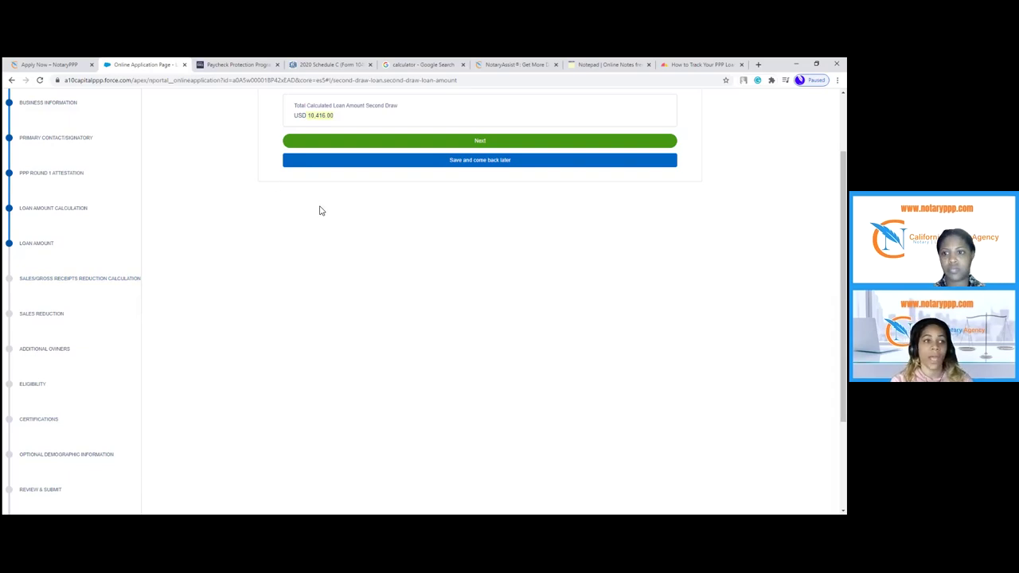
{"action": "left_click", "coordinate": [44, 64]}
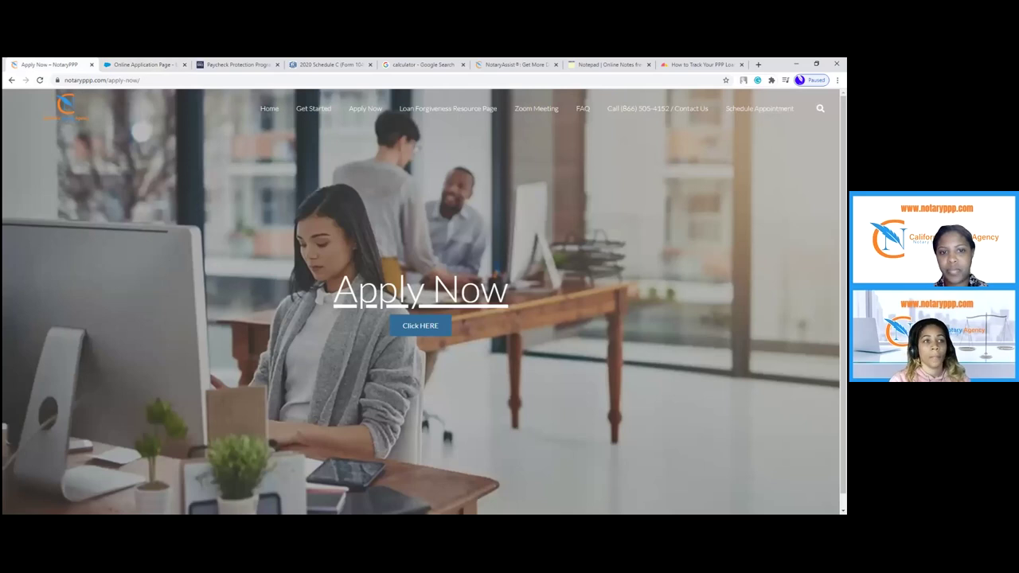